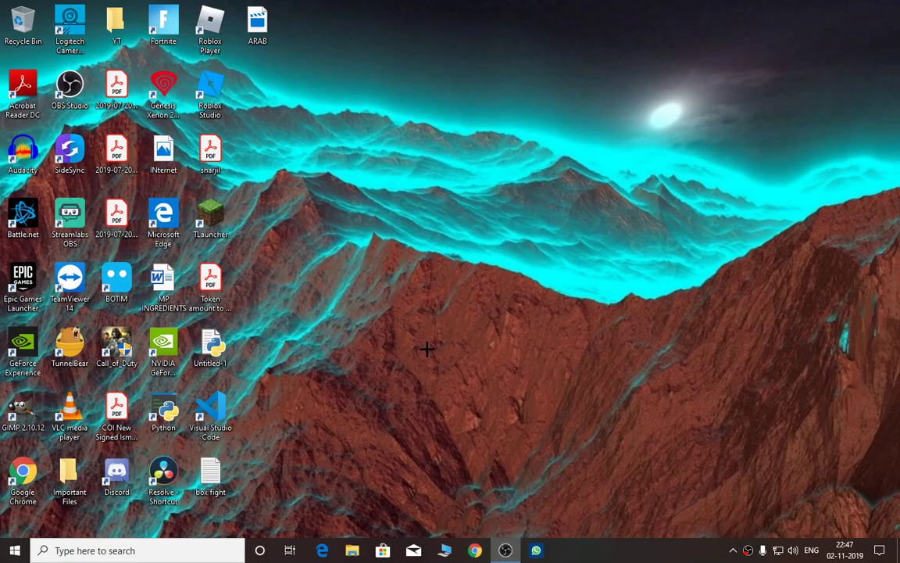
Step: Bring up the Chrome taskbar icon's jump list to reach its New incognito window option
right_click(474, 550)
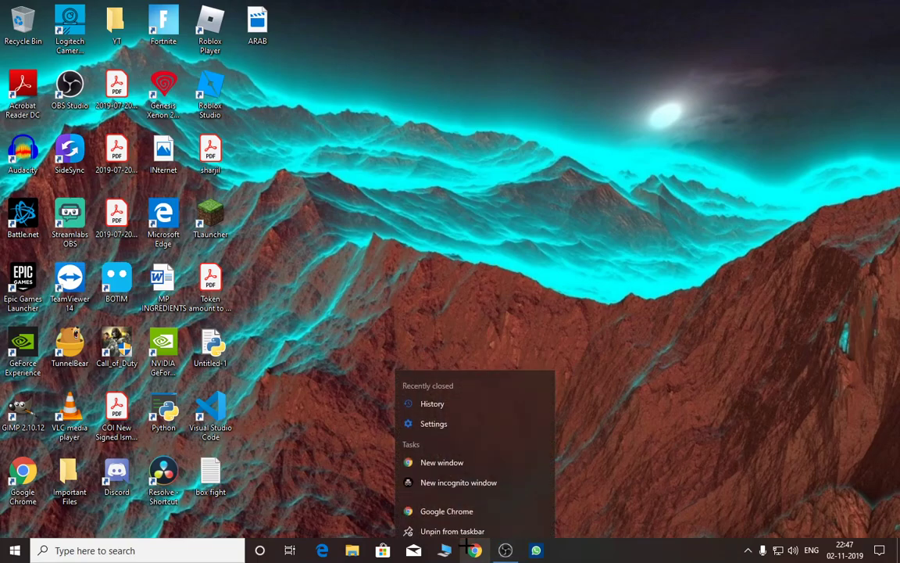
Step: Open a maximised incognito window and search 'geforce now download' to reach NVIDIA's answer
left_click(489, 481)
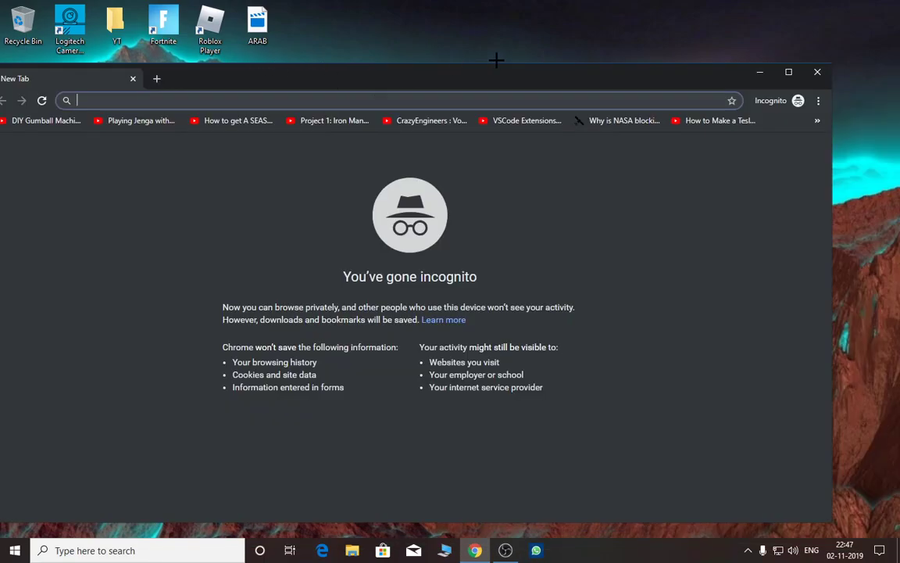
double_click(781, 73)
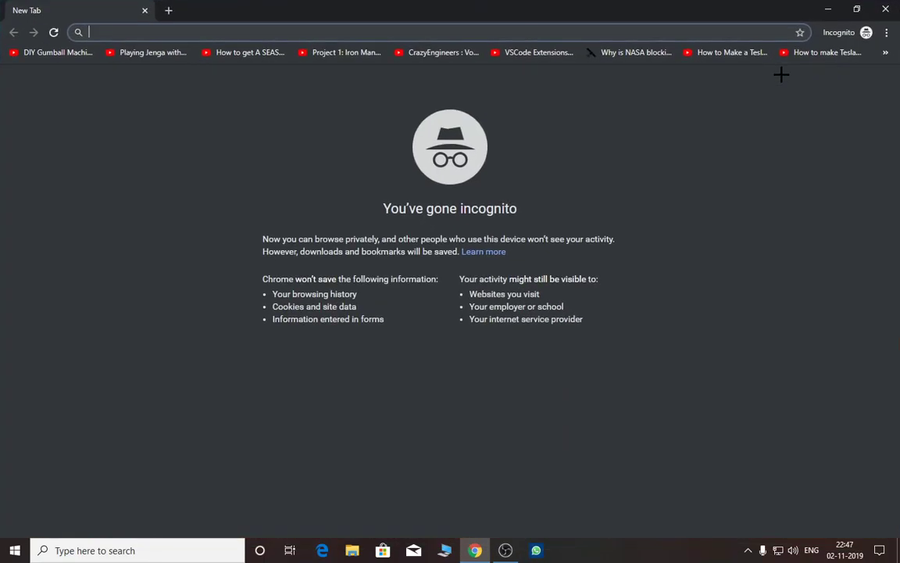
type("gefor")
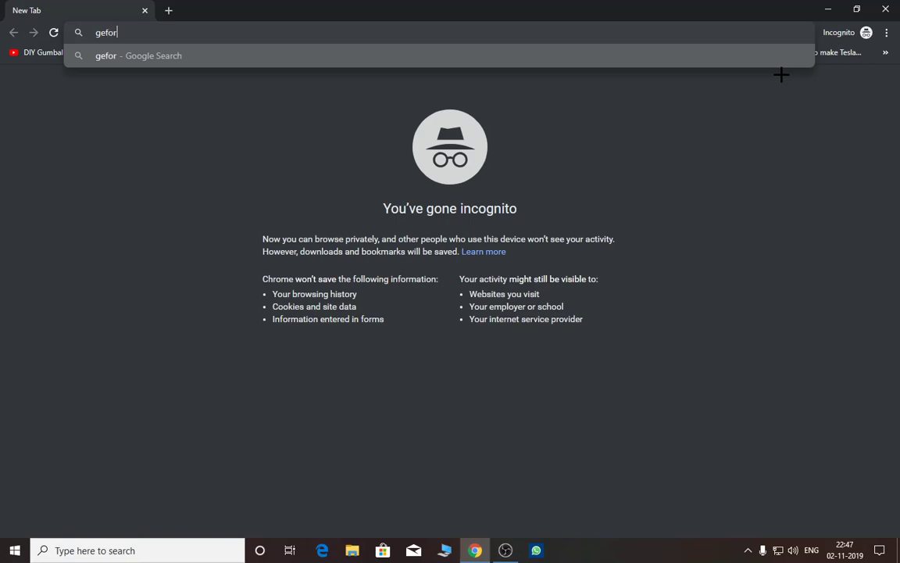
type("ce m")
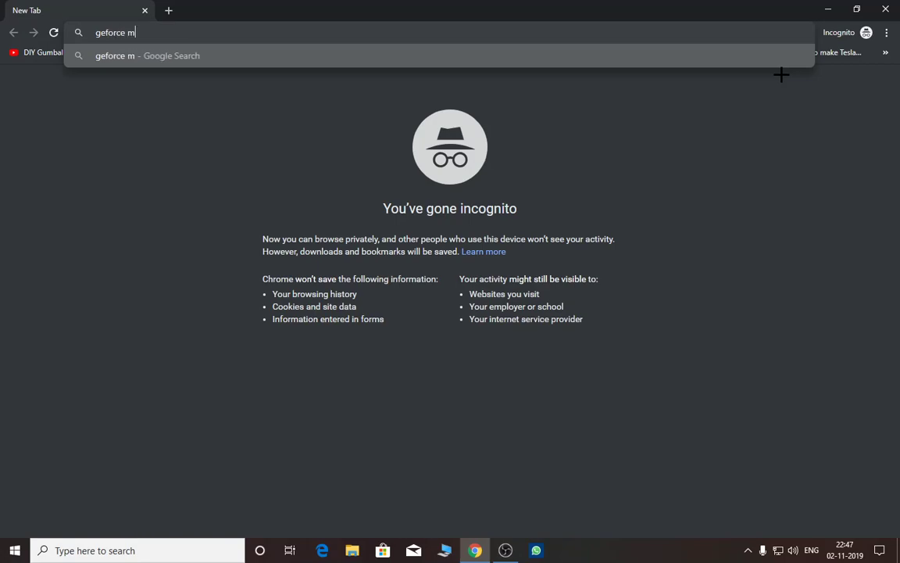
type("g")
key("BackSpace")
key("BackSpace")
type("now dow")
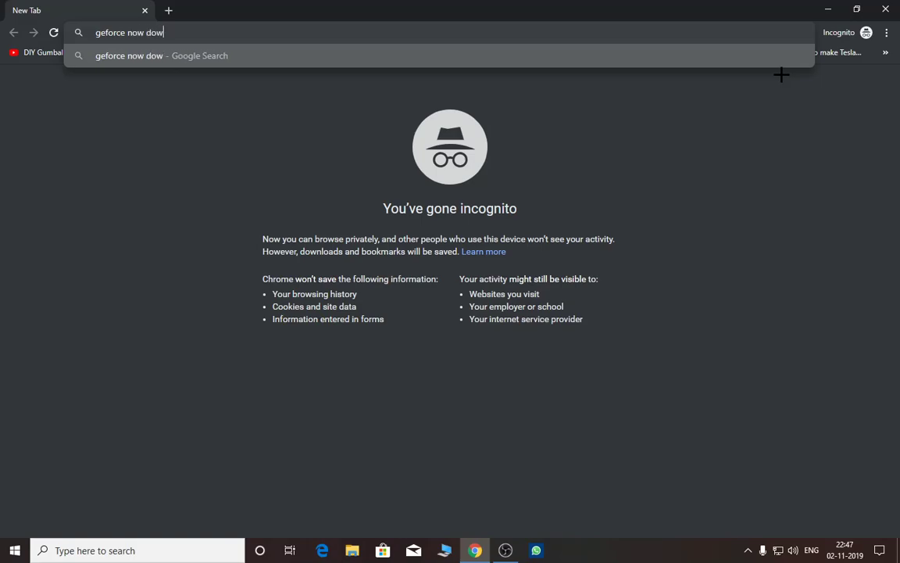
type("nload")
key("Return")
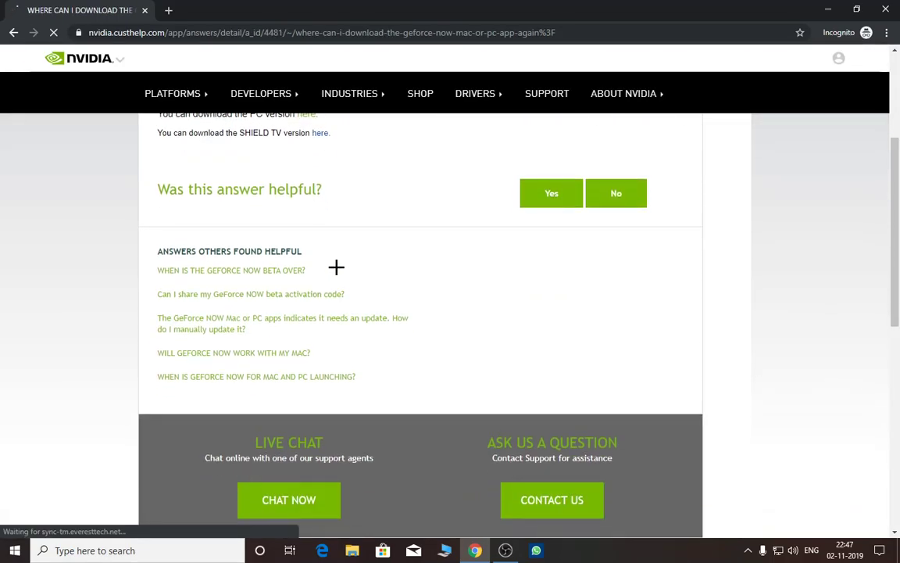
scroll(336, 257, "up", 2)
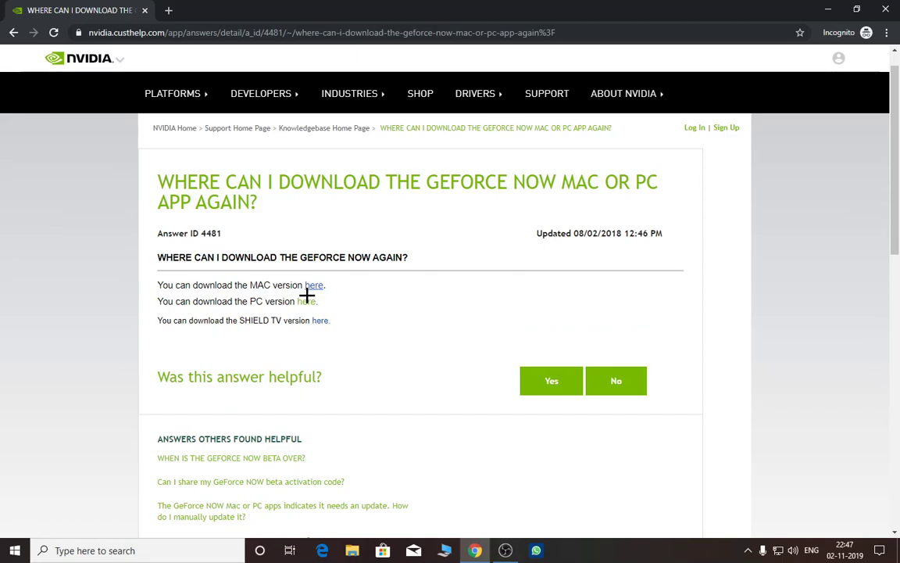
left_click(828, 9)
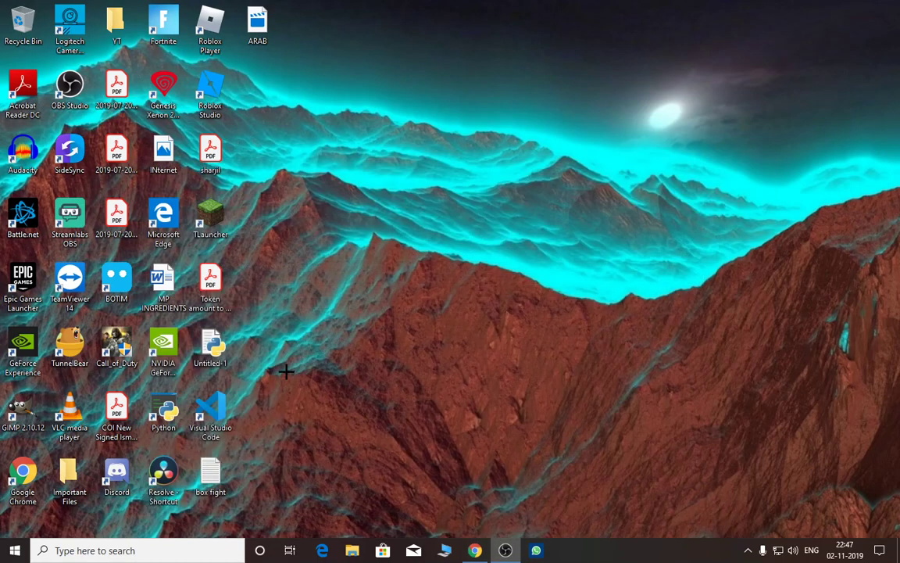
left_click(166, 344)
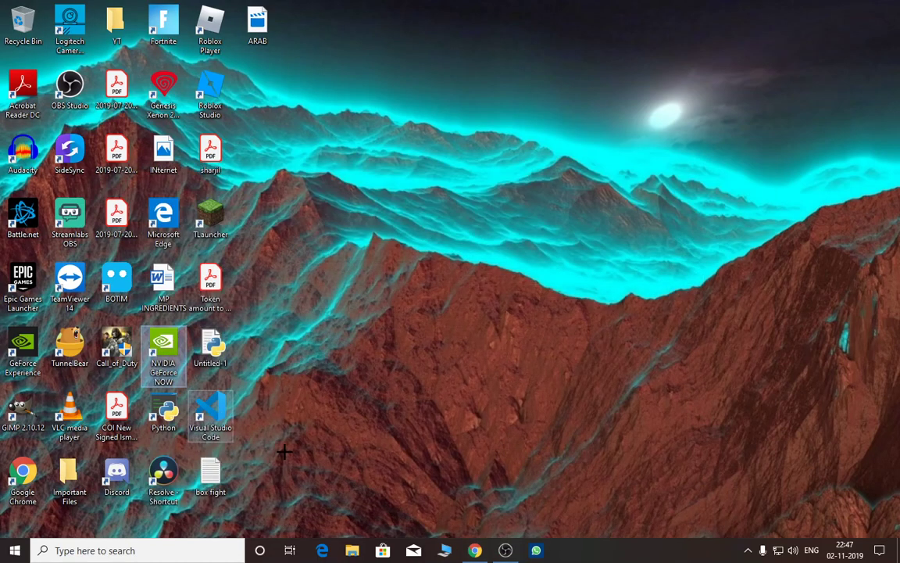
left_click(474, 550)
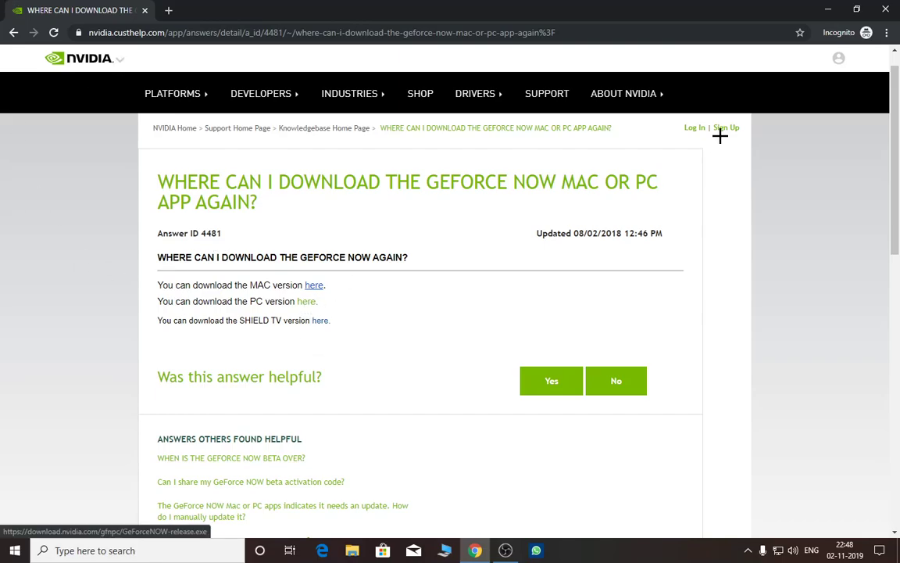
Step: In a new tab, search 'nvidia beta', then refine the search to 'geforce now beta'
left_click(168, 10)
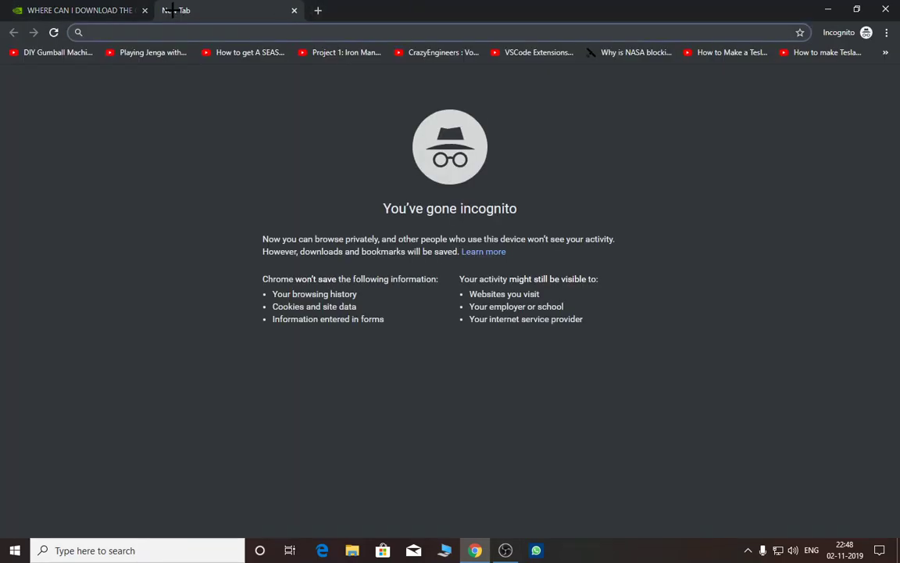
type("nvidia ")
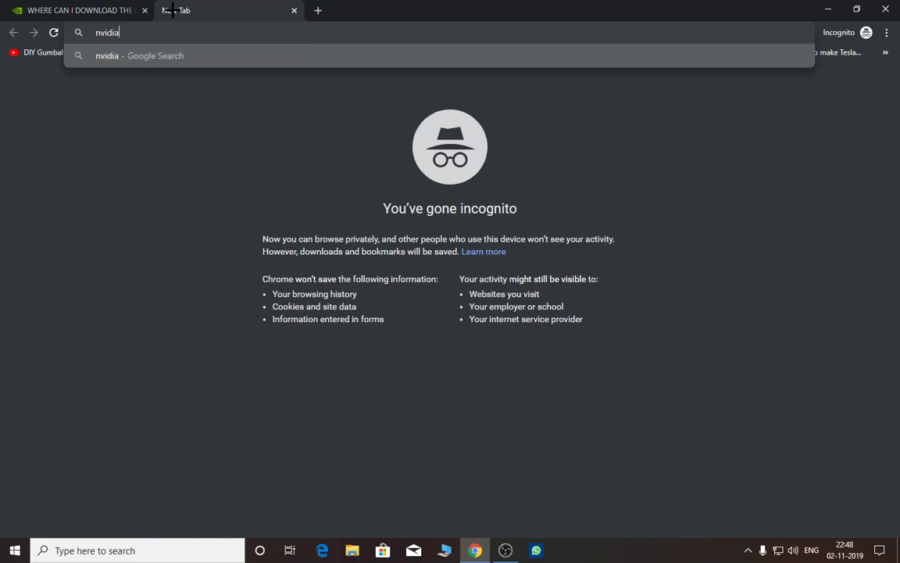
type("beta")
key("Return")
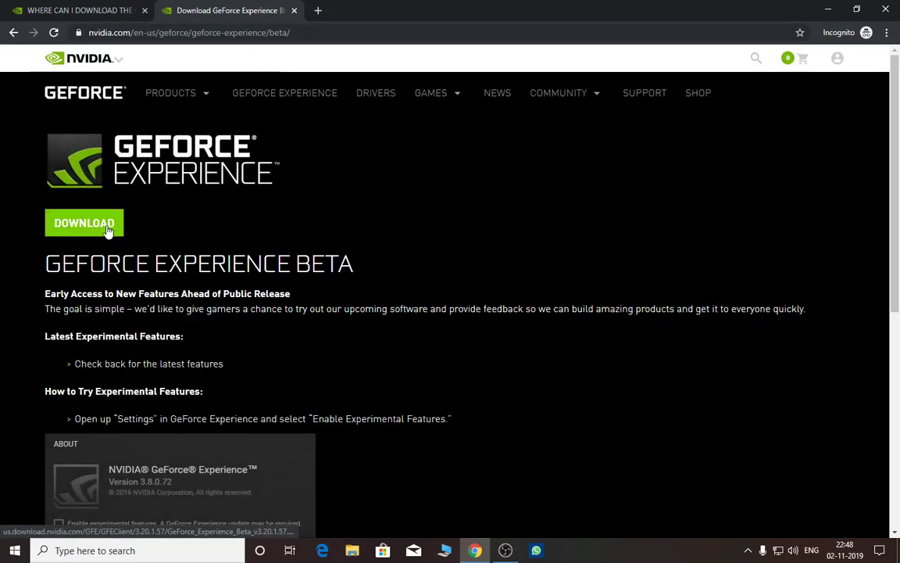
left_click(14, 32)
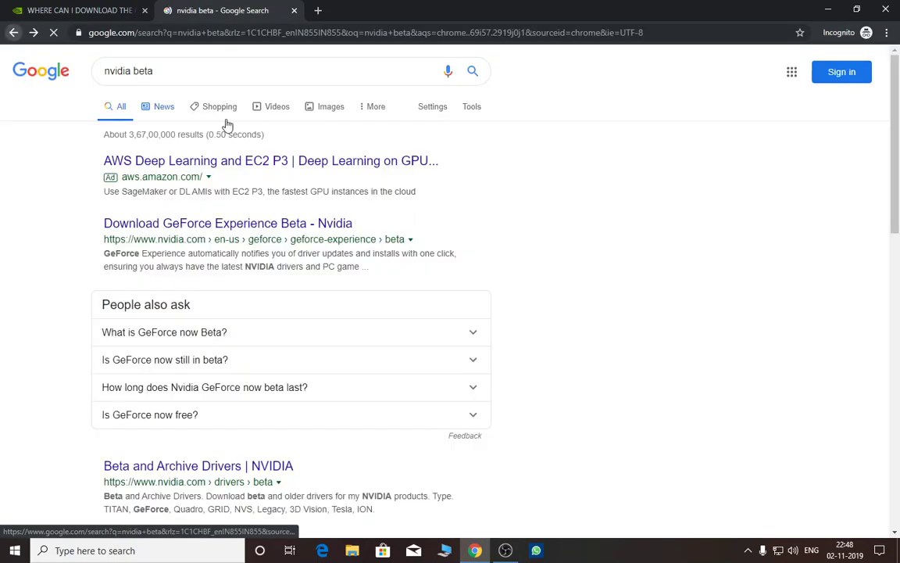
left_click(224, 74)
left_click(177, 95)
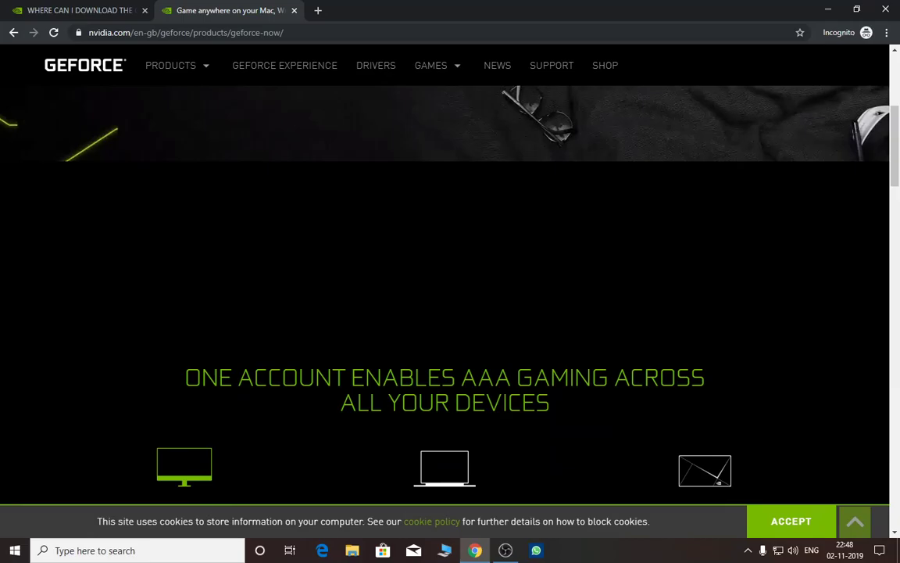
Step: Request free GeForce NOW beta access and continue to Login/Register
scroll(539, 297, "down", 1)
scroll(555, 326, "down", 5)
scroll(555, 326, "down", 5)
scroll(539, 325, "down", 5)
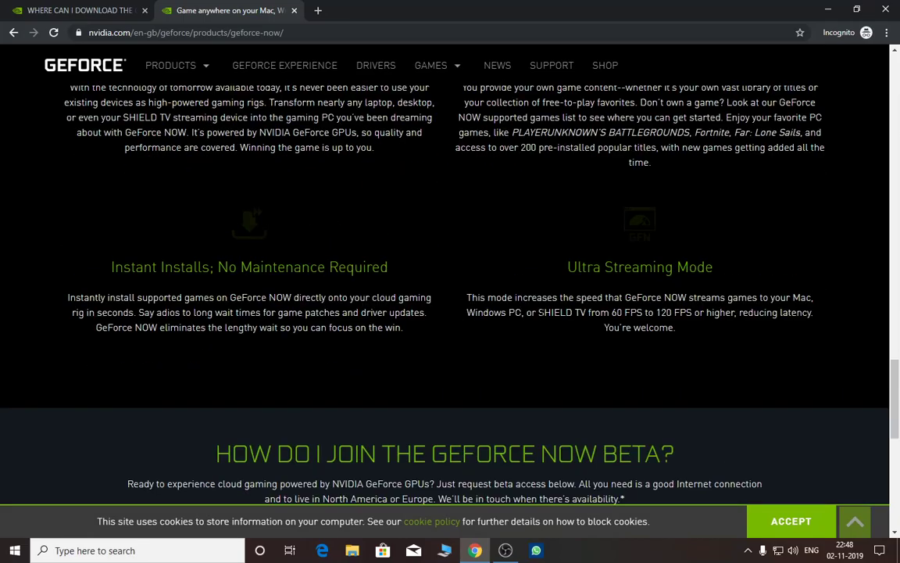
scroll(523, 324, "down", 5)
scroll(502, 323, "down", 5)
scroll(500, 321, "up", 3)
scroll(477, 314, "up", 2)
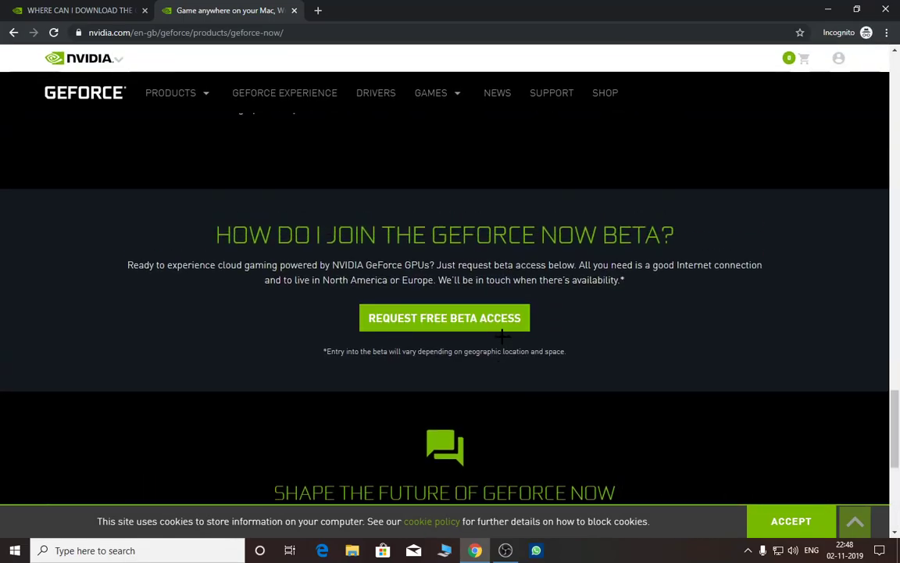
left_click(444, 318)
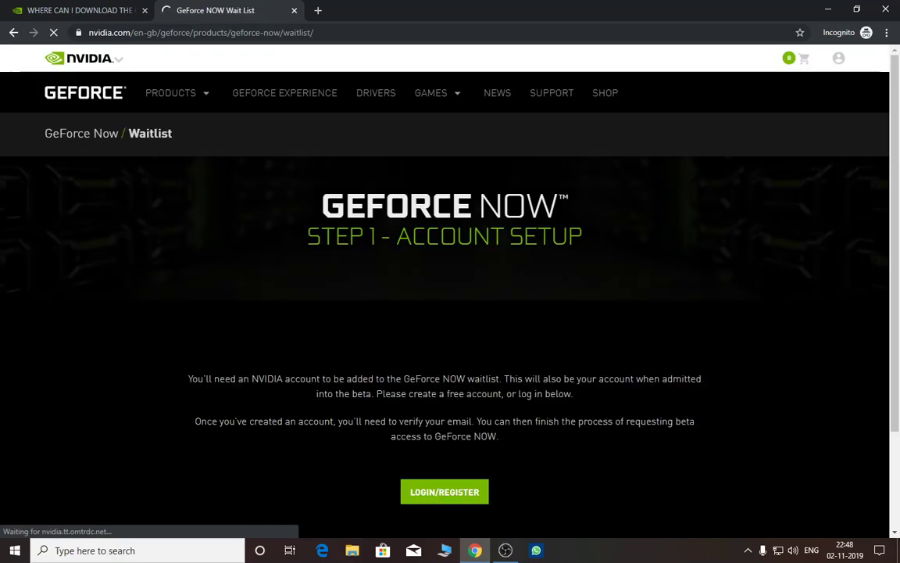
scroll(445, 318, "down", 2)
left_click(449, 367)
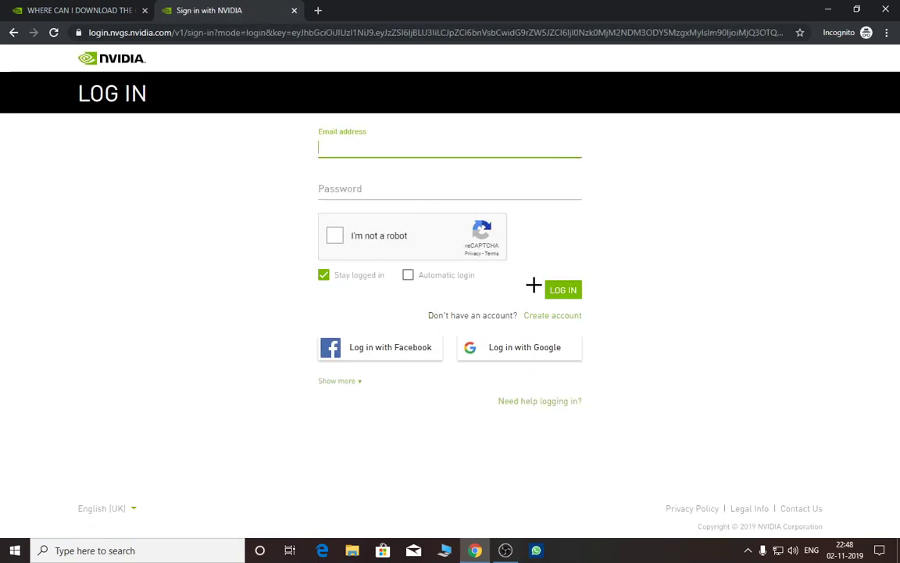
left_click(538, 318)
left_click(539, 317)
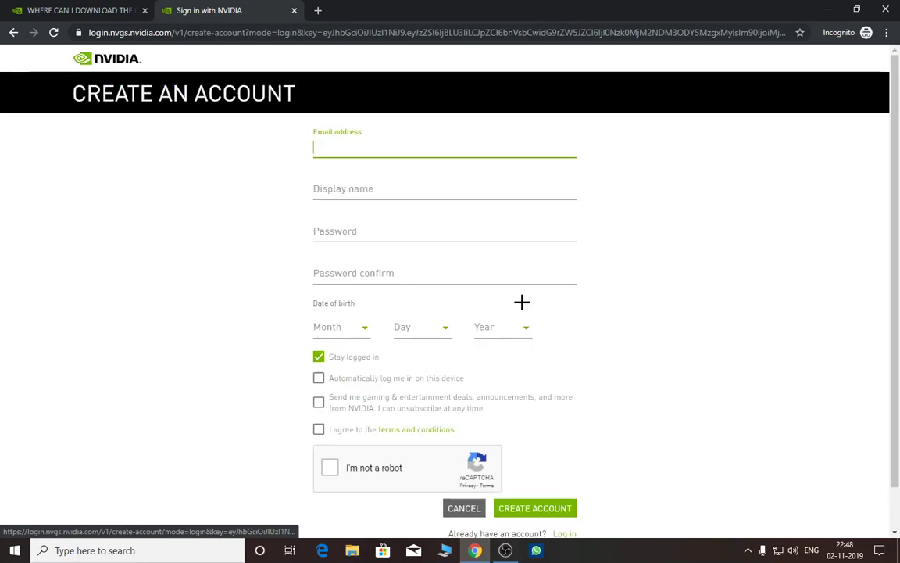
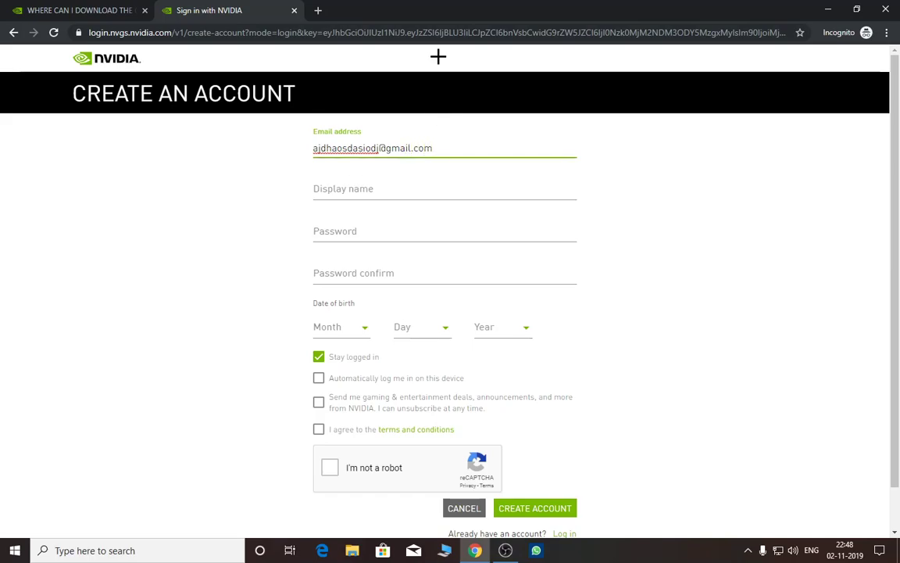
left_click(401, 190)
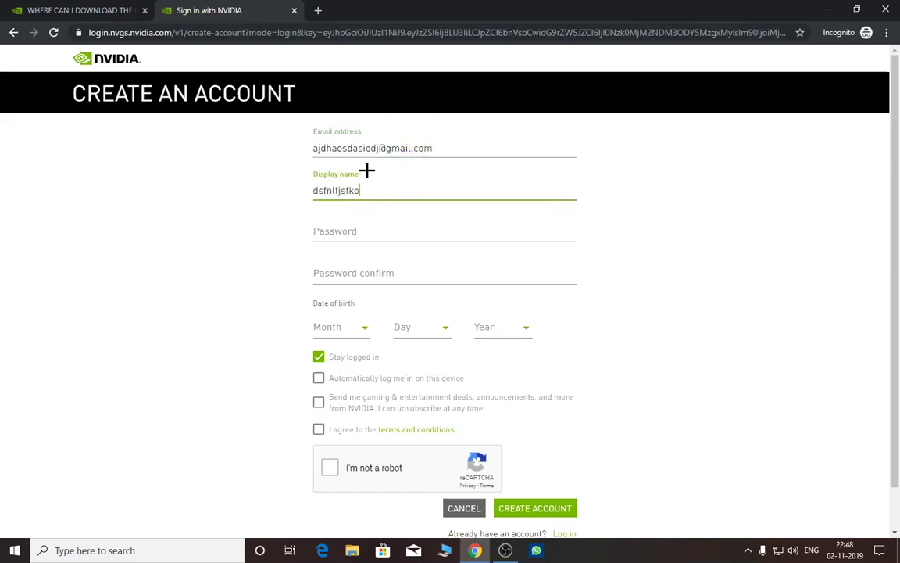
left_click(376, 233)
type("•••••••••")
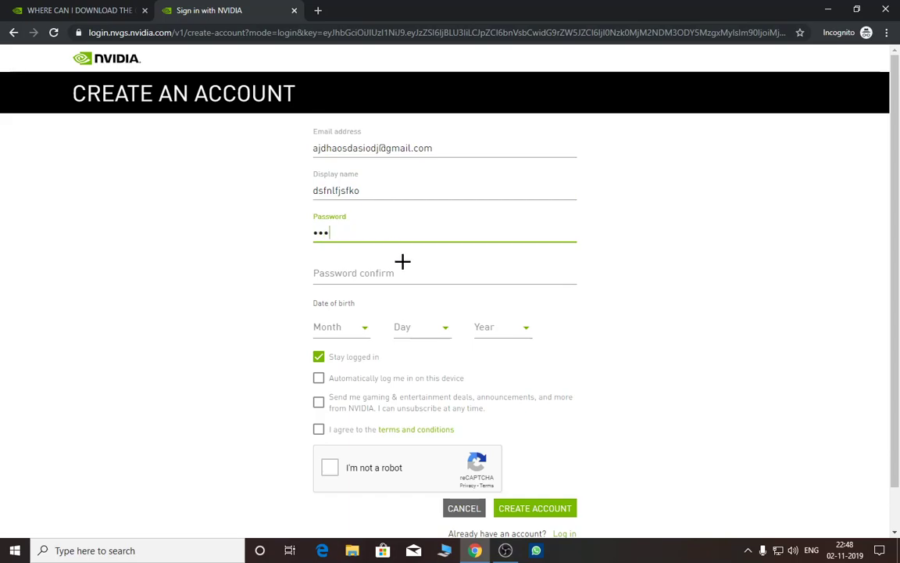
type("••")
left_click(353, 275)
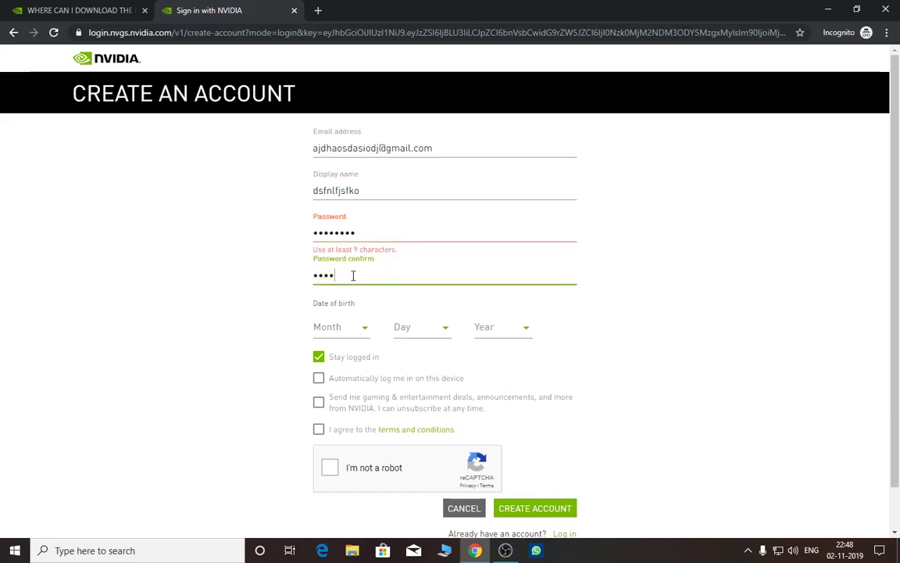
Step: Set the birth date to February 2, 1990
left_click(333, 326)
left_click(341, 357)
left_click(415, 326)
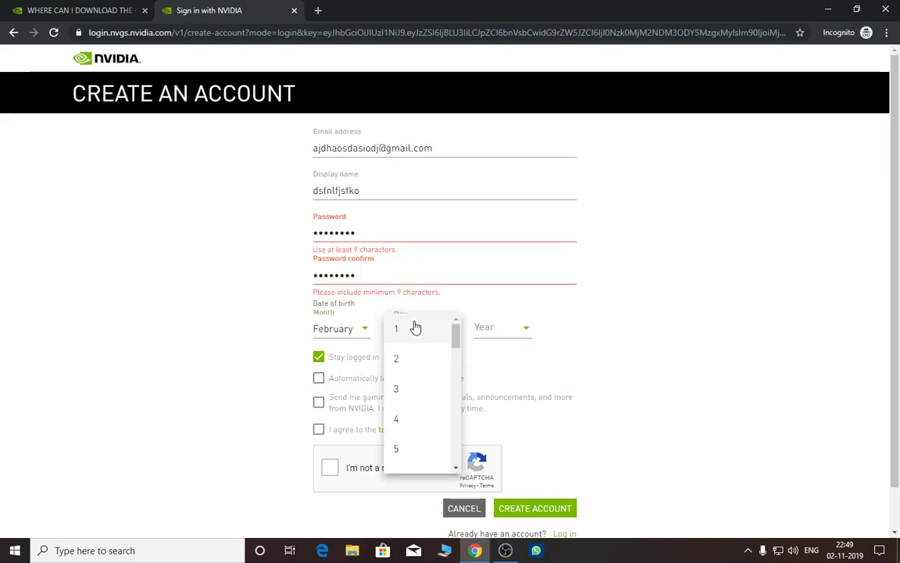
left_click(422, 360)
left_click(483, 331)
left_click(485, 388)
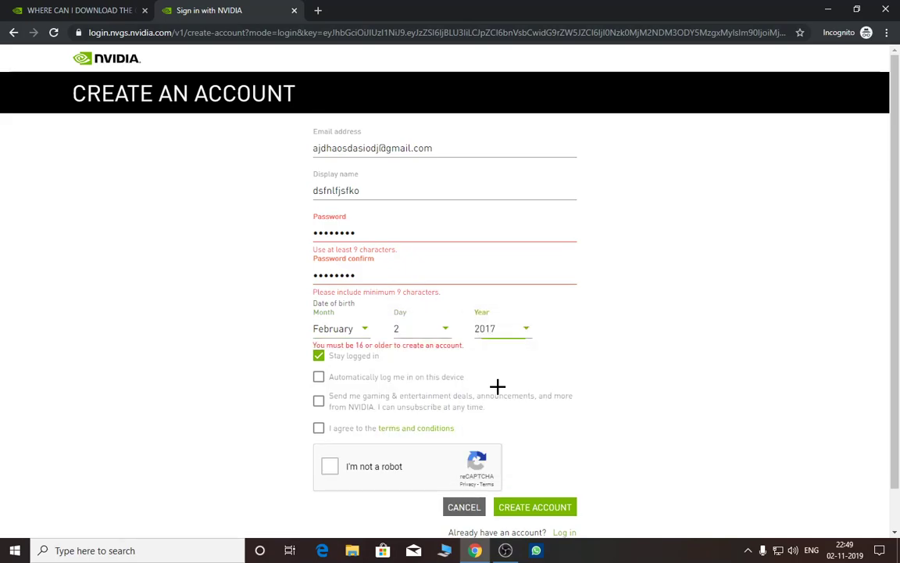
left_click(512, 328)
scroll(508, 342, "down", 7)
scroll(507, 342, "down", 3)
left_click(506, 341)
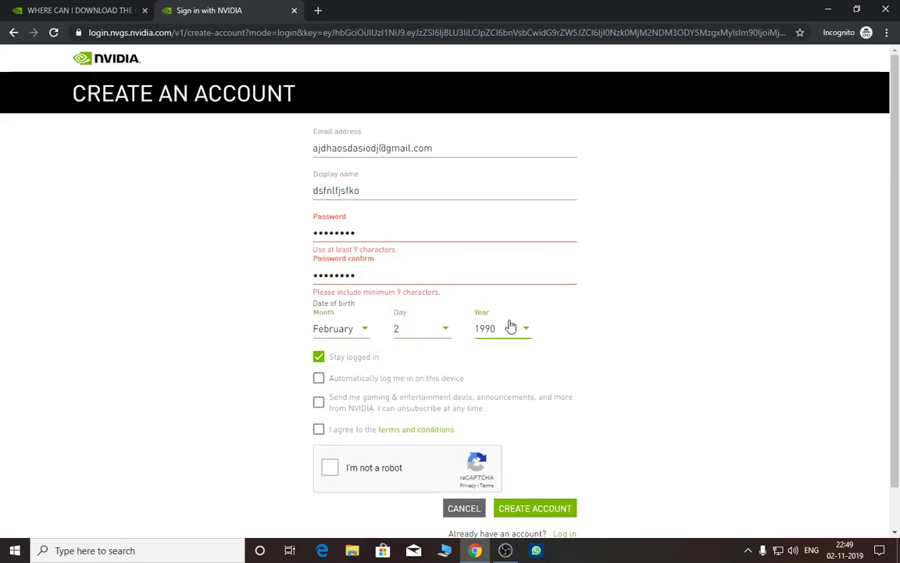
Step: Replace the too-short password and its confirmation with a longer one
left_click_drag(367, 275, 237, 273)
left_click_drag(360, 232, 269, 238)
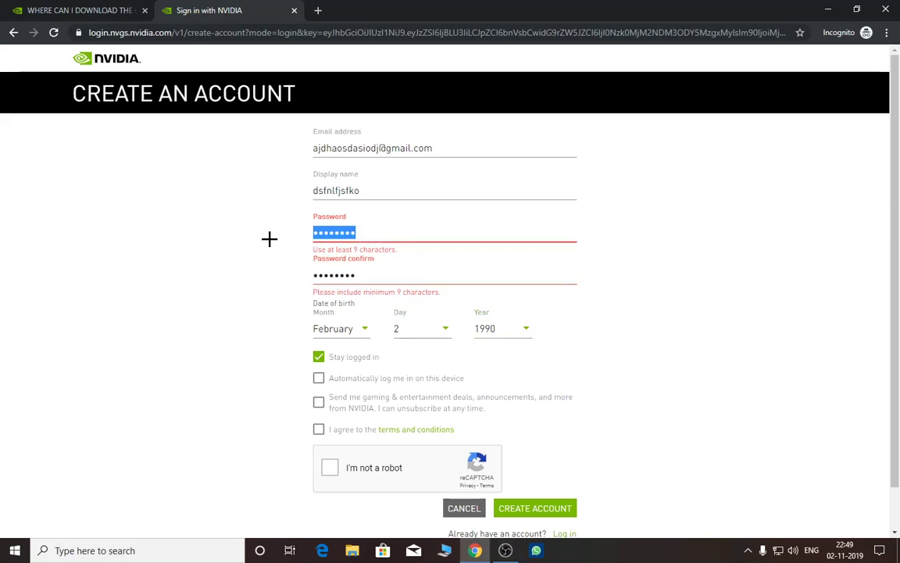
key("BackSpace")
type("a")
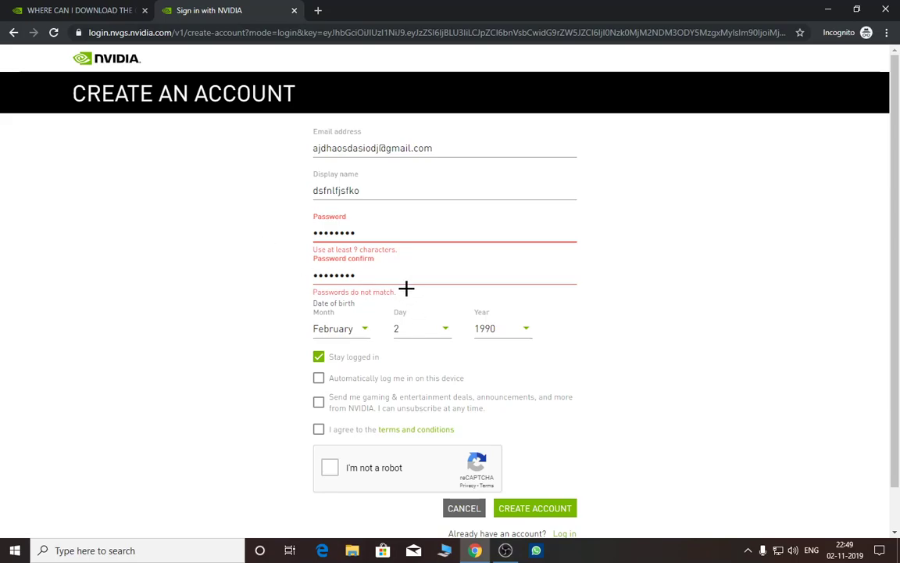
left_click_drag(406, 286, 211, 267)
type("a")
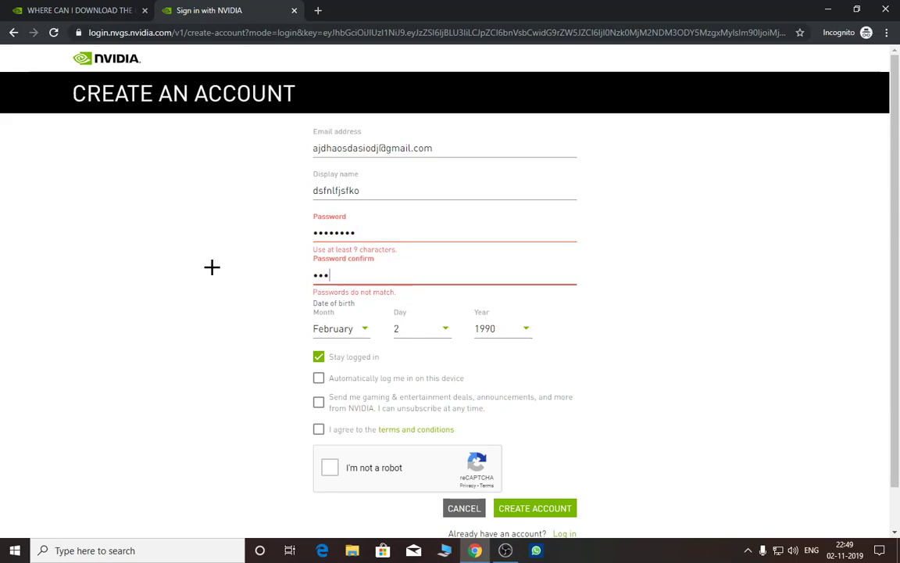
type("a")
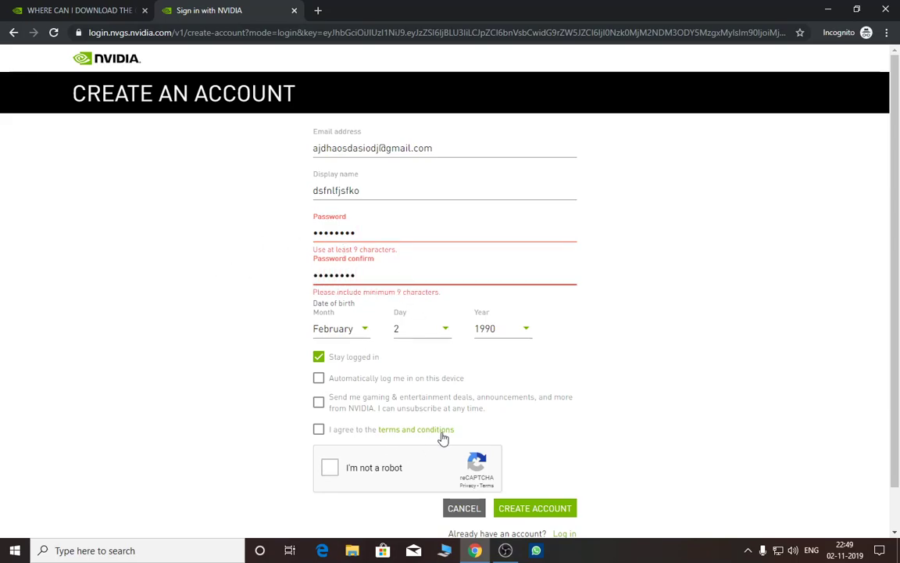
type("aa")
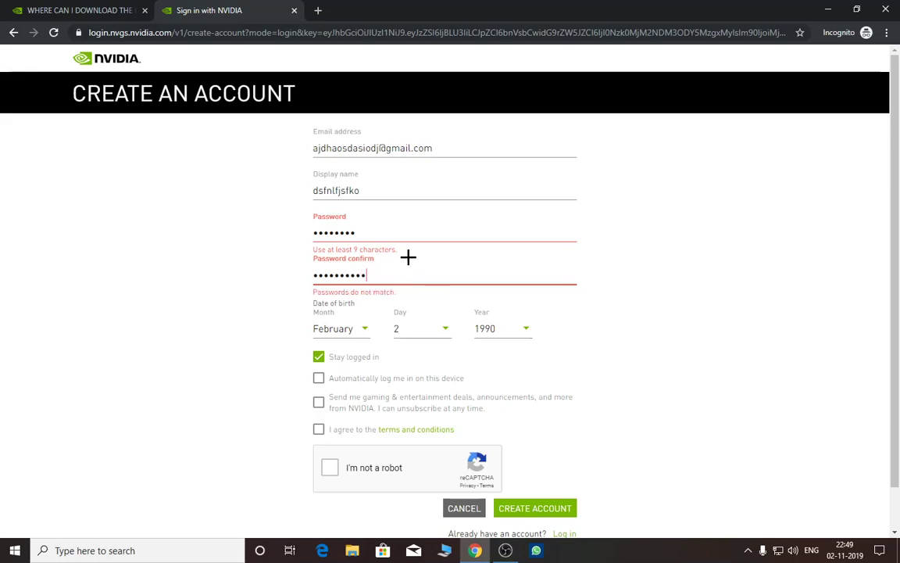
left_click(402, 234)
type("aa")
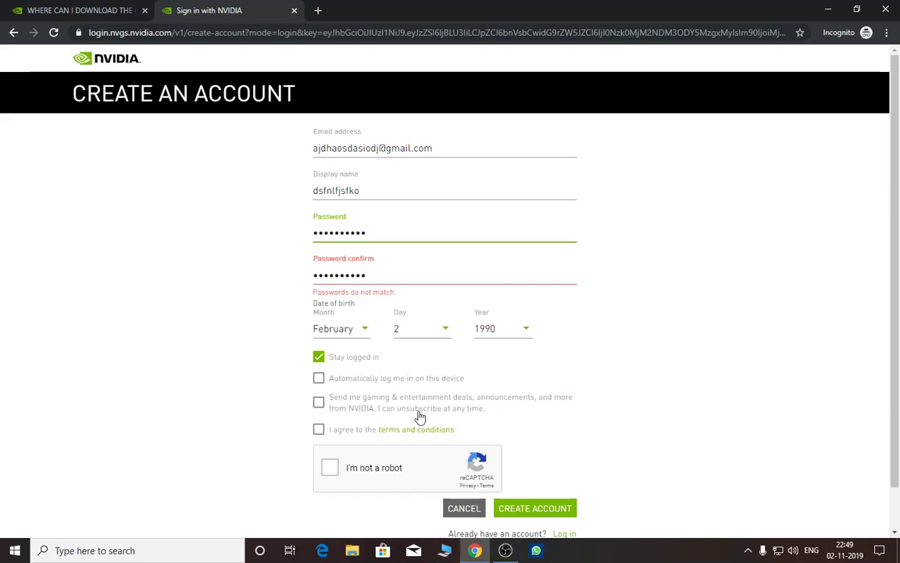
Step: Accept the terms, pass the traffic-lights reCAPTCHA, and submit the account
left_click(344, 430)
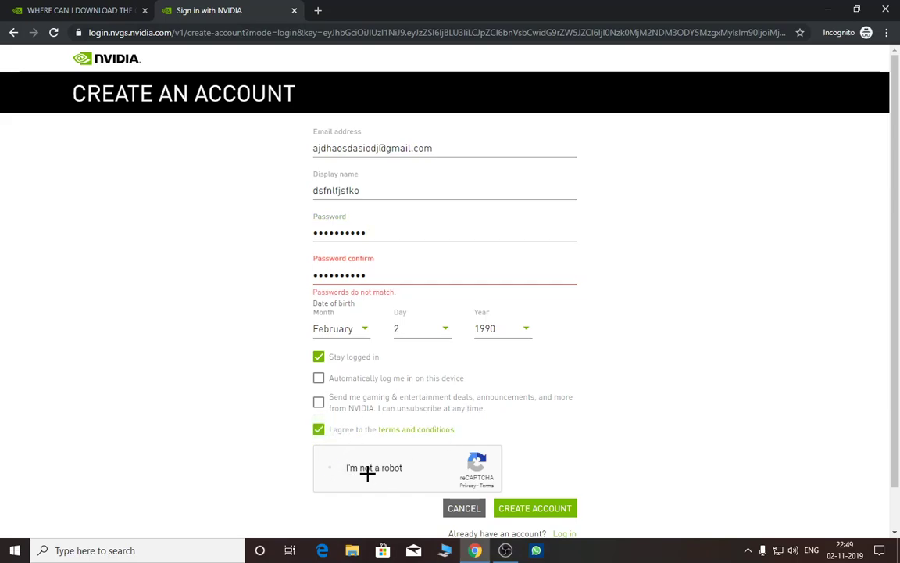
left_click(367, 469)
left_click(516, 362)
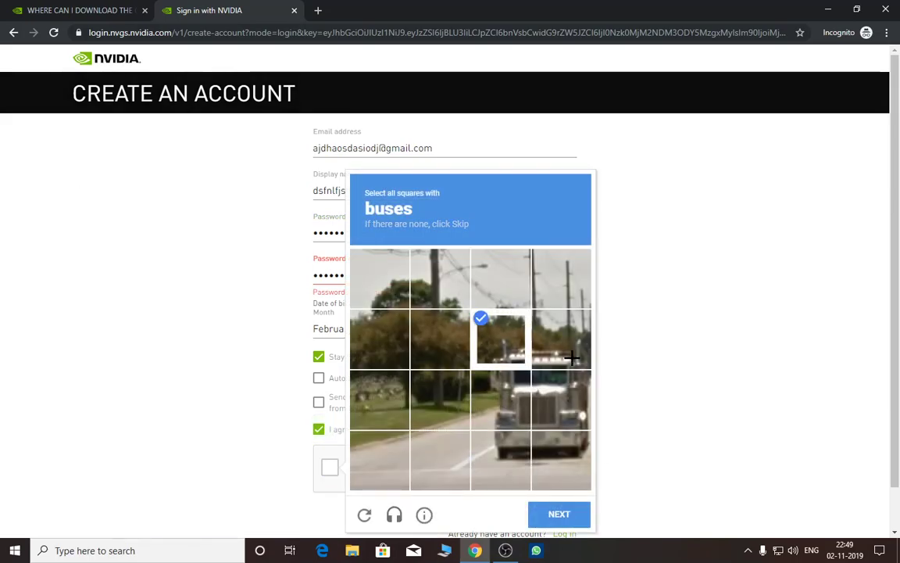
left_click(551, 518)
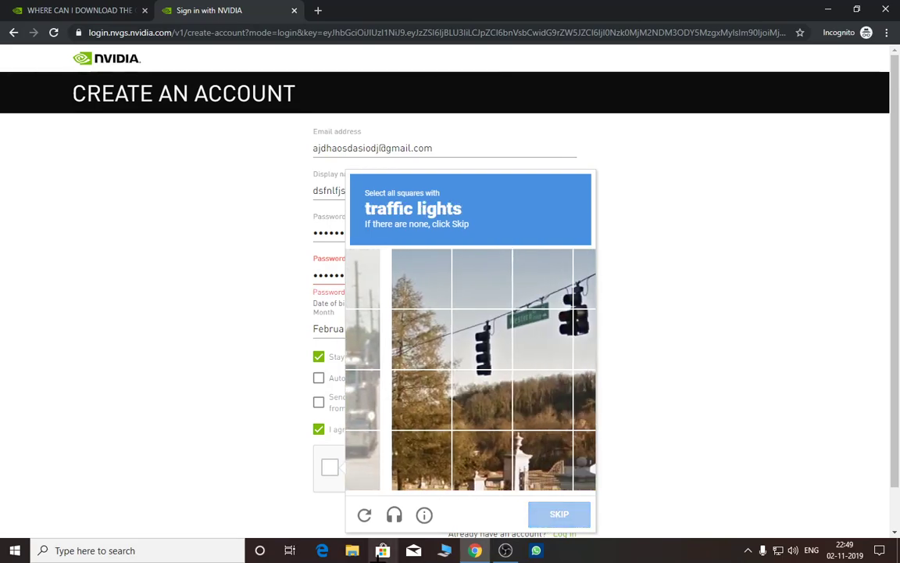
left_click(440, 339)
left_click(440, 279)
left_click(500, 279)
left_click(500, 339)
left_click(555, 290)
left_click(560, 339)
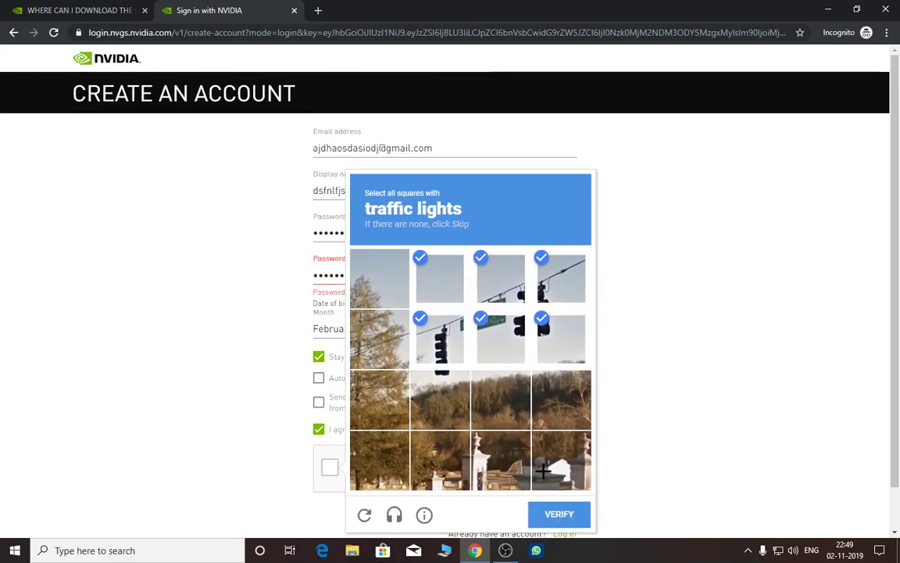
left_click(559, 514)
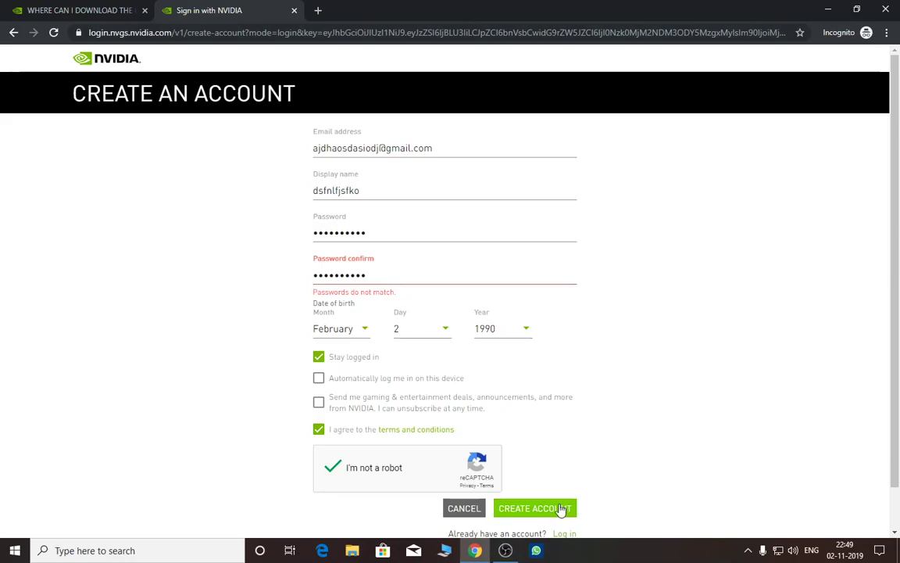
left_click(552, 512)
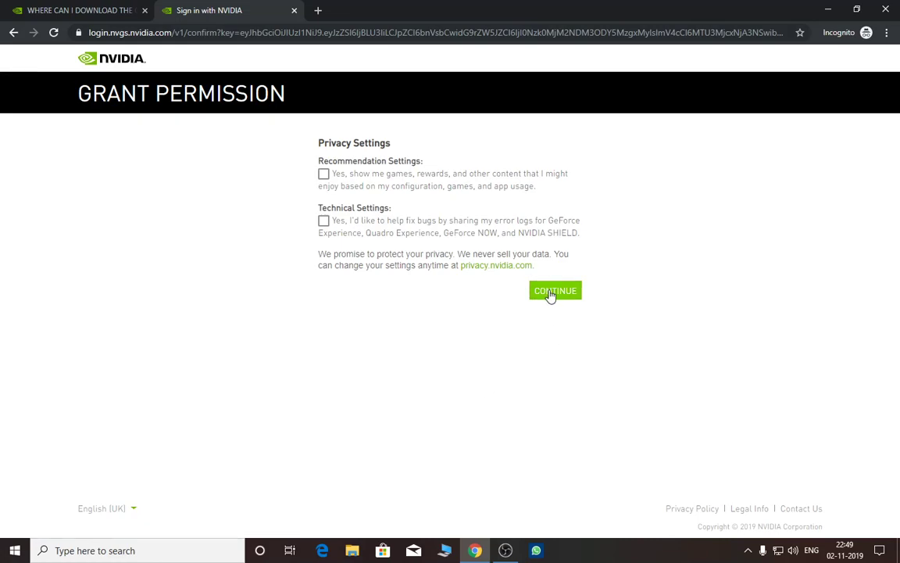
Step: Continue past Grant Permission with both privacy boxes unticked to reach the waitlist form
left_click(550, 295)
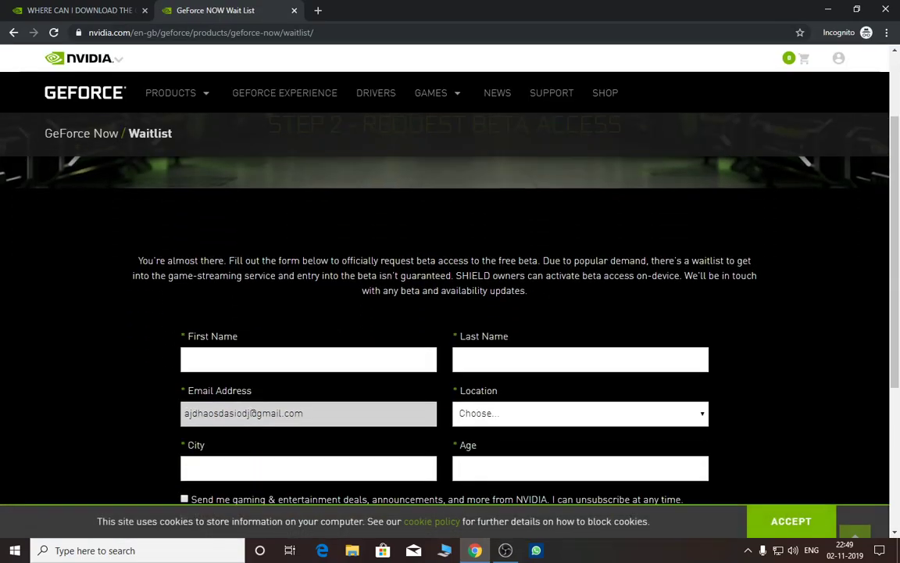
scroll(398, 293, "down", 3)
Step: Fill in the first name and last name 'sfsfsdfsgsgsg', leaving Location unchosen
left_click(400, 277)
type("fgnoskdfnjmsd")
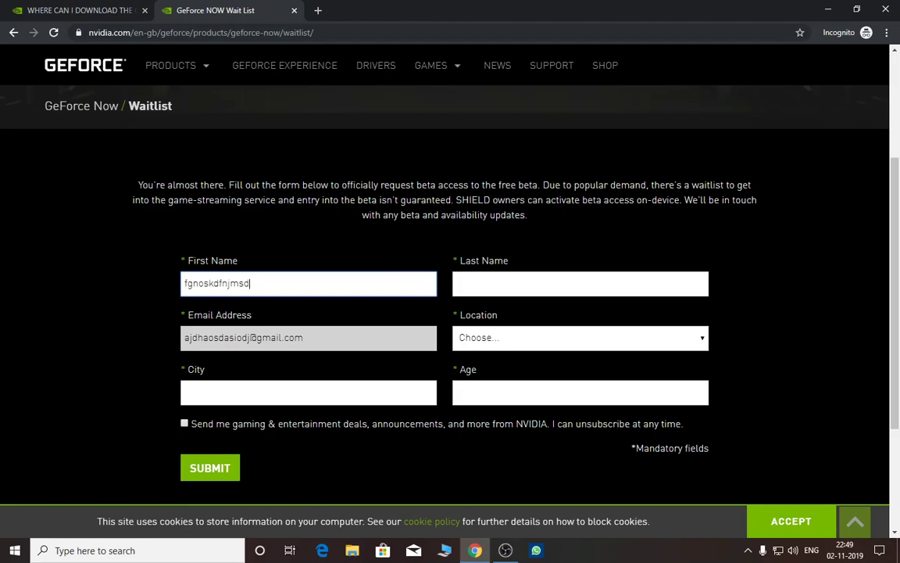
left_click(516, 289)
type("sfsfsdfsgsgsg")
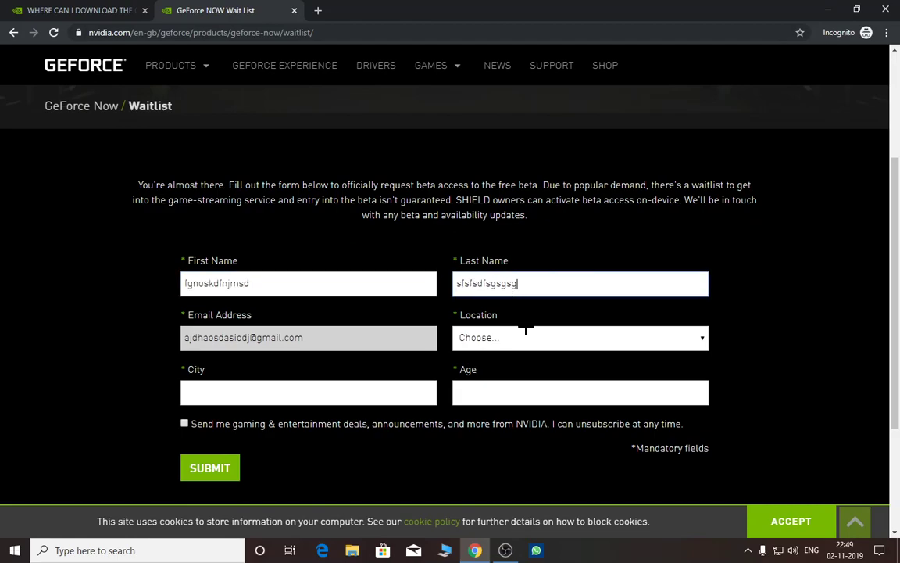
left_click(526, 330)
scroll(535, 274, "down", 5)
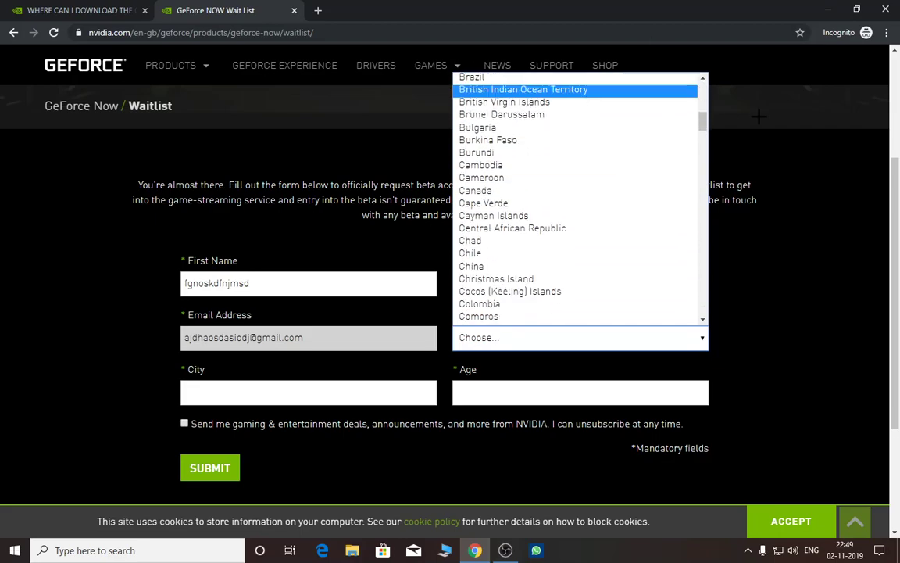
key("Escape")
Step: Launch TunnelBear through a Windows search for 'tunn'
key("super")
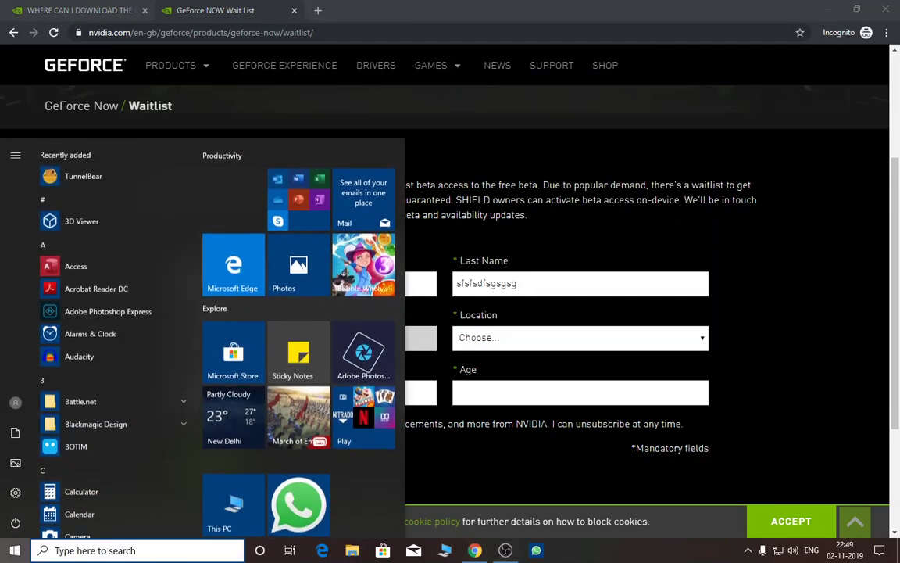
type("tunn")
key("Return")
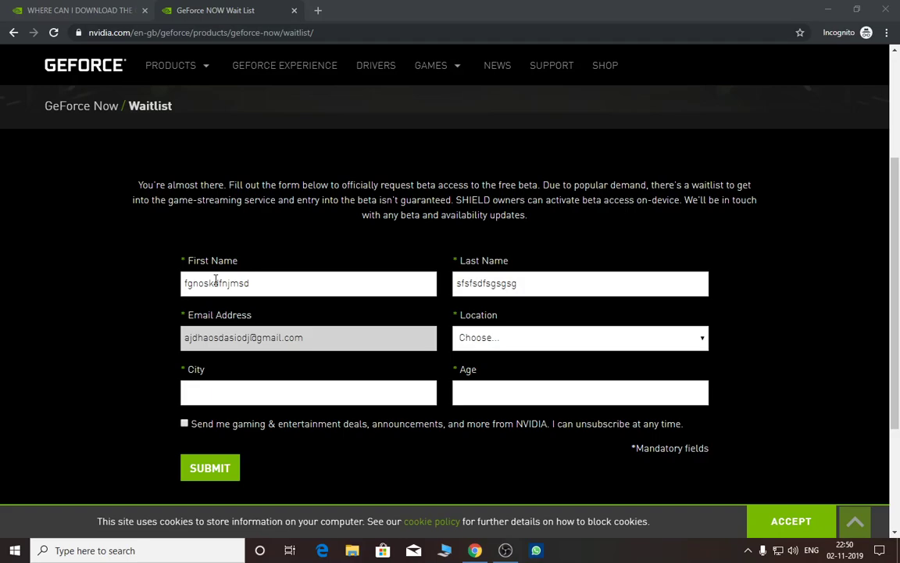
Step: Start TunnelBear from the desktop, maximise it, tunnel to Hong Kong, and dismiss feedback
key("super+d")
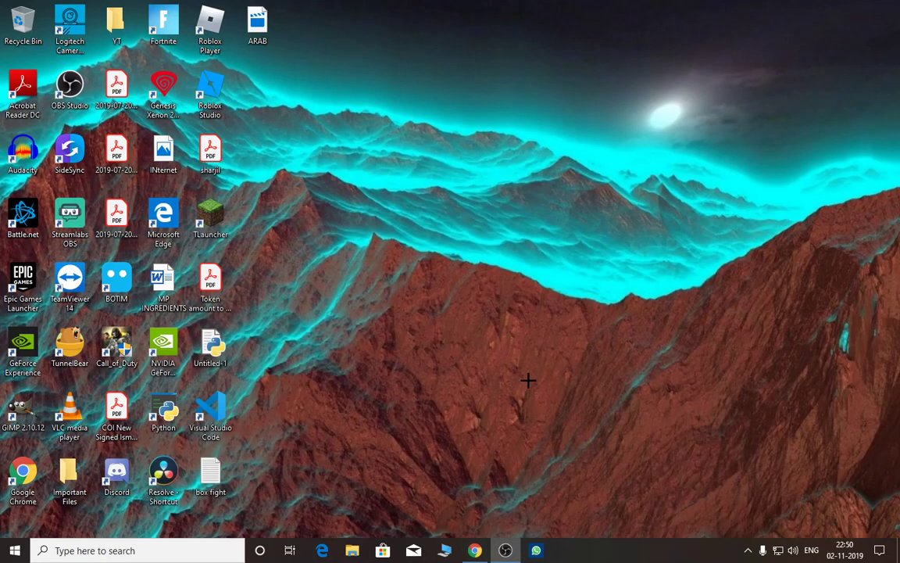
double_click(70, 348)
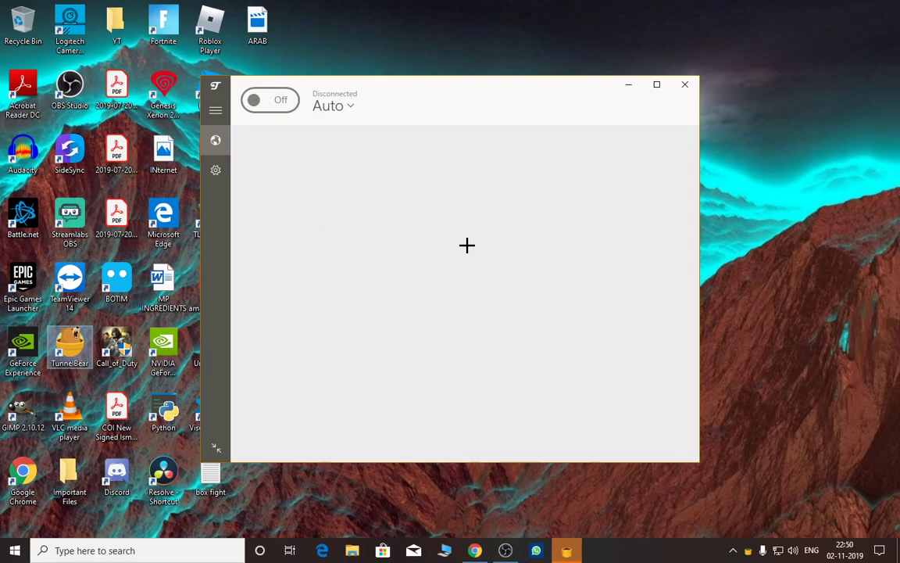
left_click(657, 83)
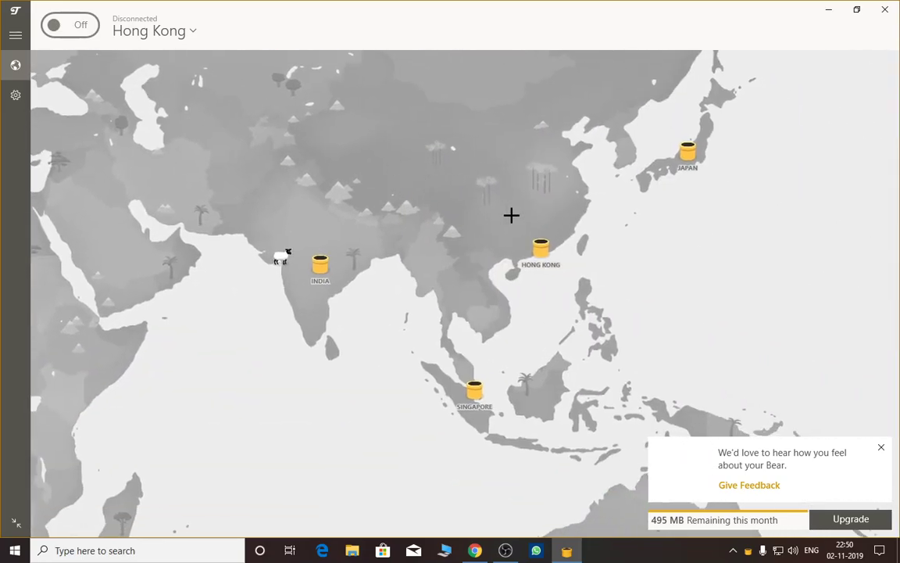
left_click(538, 247)
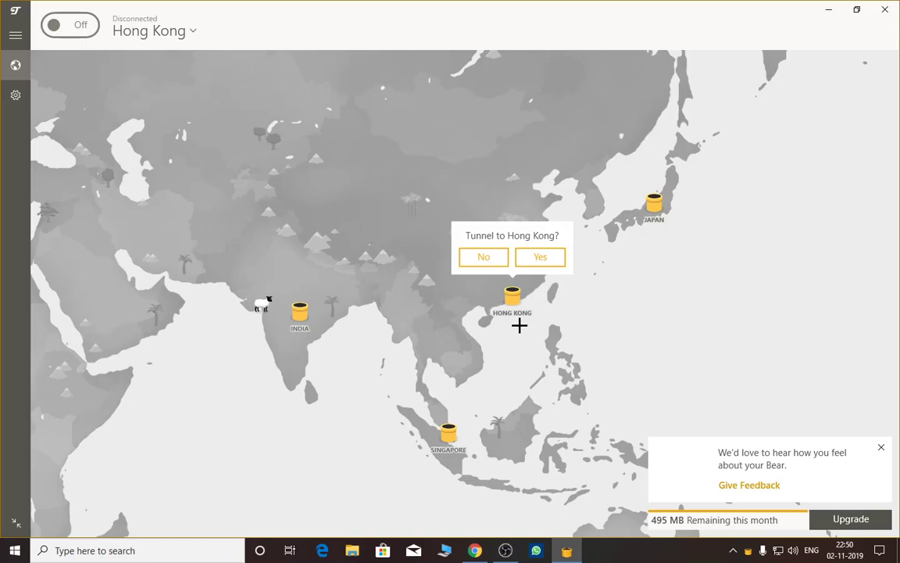
left_click(541, 257)
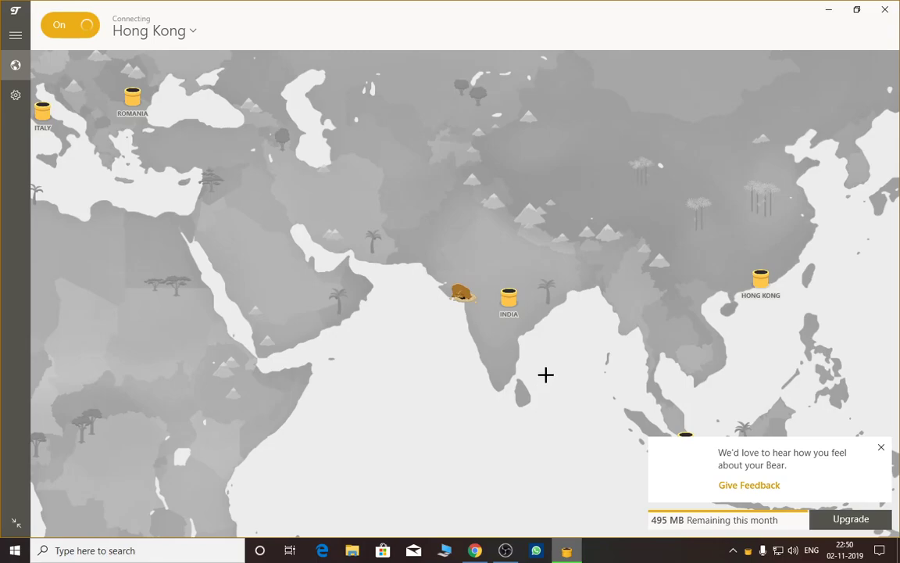
left_click(881, 447)
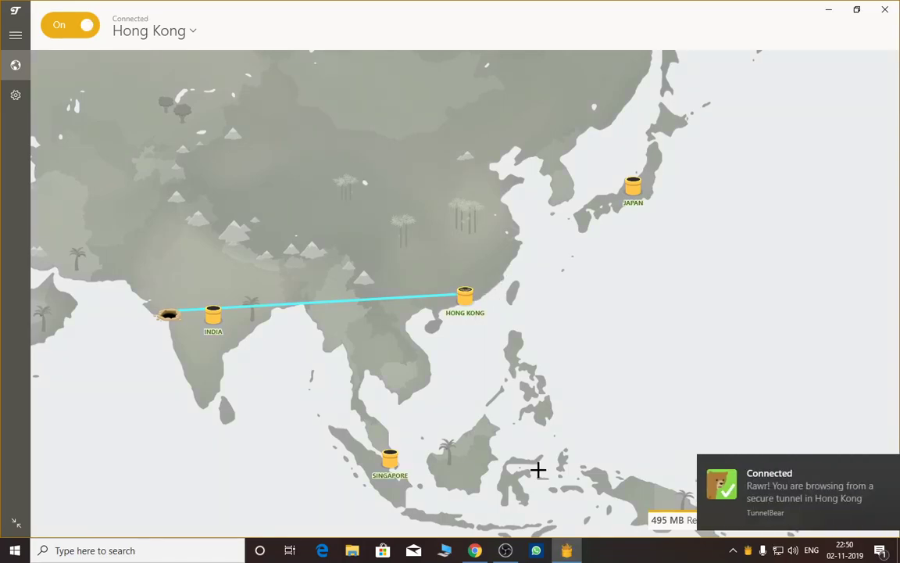
Step: Set the waitlist Location to Hong Kong and fill City 'Hong' and Age 56
left_click(475, 550)
left_click(545, 337)
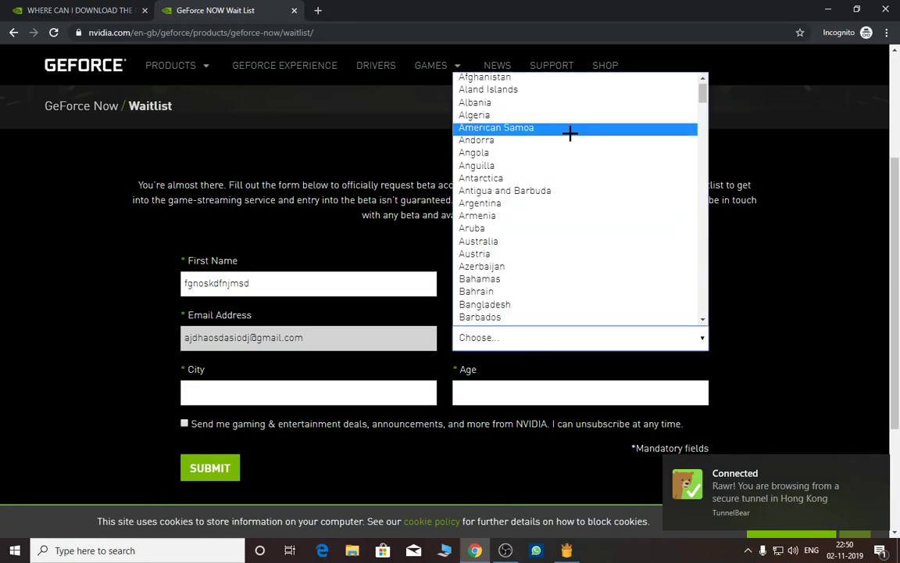
type("h")
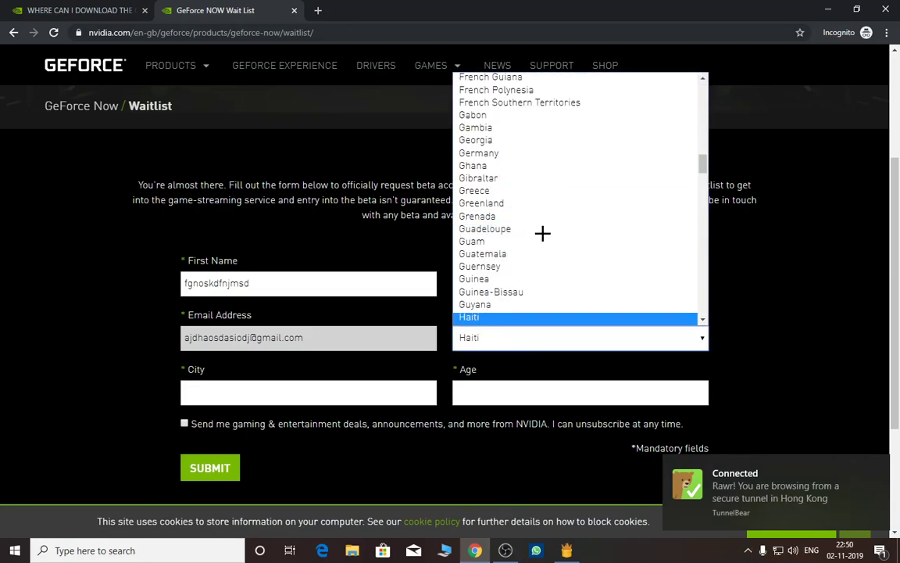
scroll(520, 250, "down", 5)
left_click(515, 107)
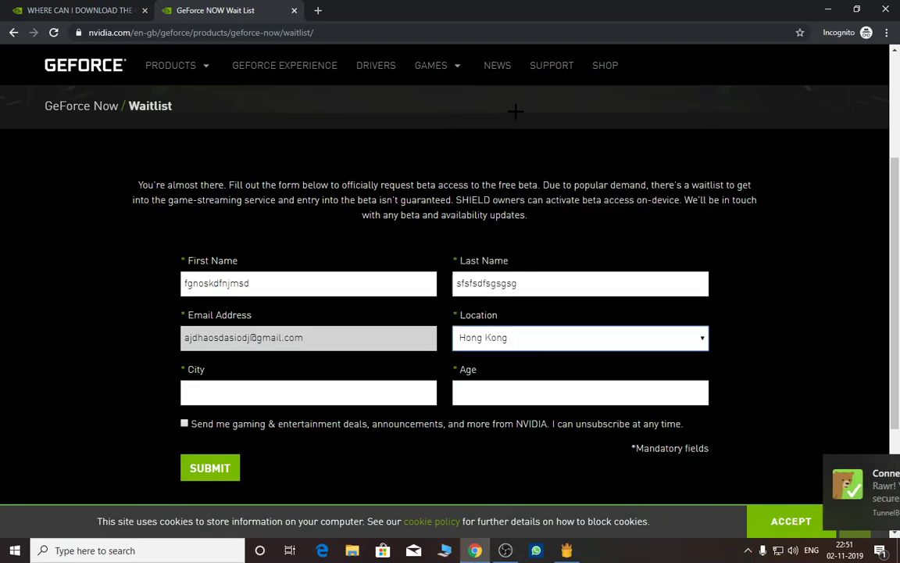
left_click(379, 383)
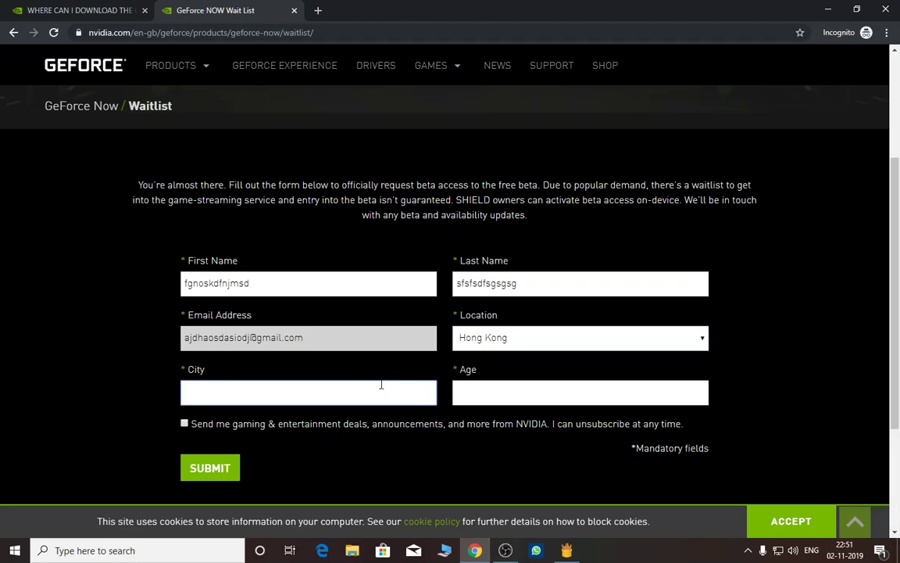
type("Hong")
left_click(569, 400)
type("56")
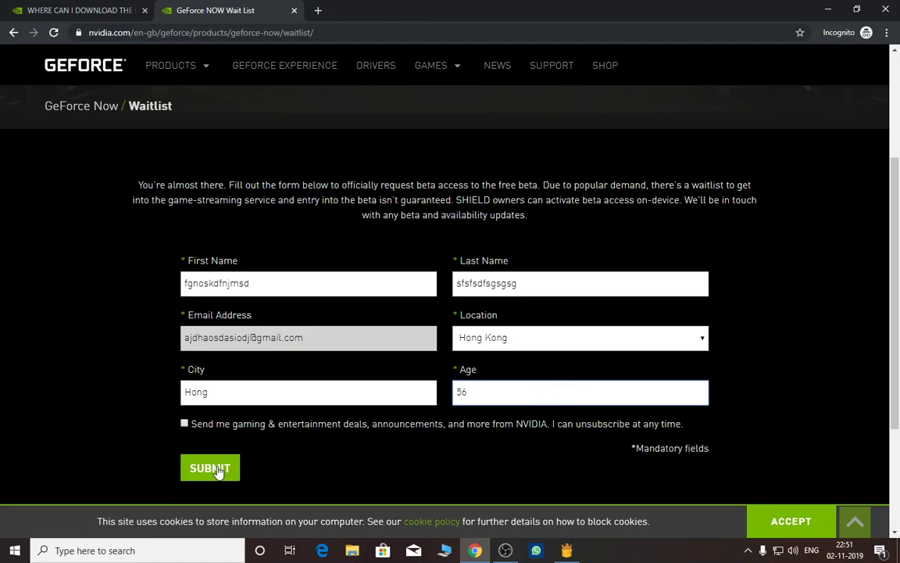
Step: Check the email address field, then close the GeForce NOW Wait List tab
triple_click(346, 337)
left_click(258, 109)
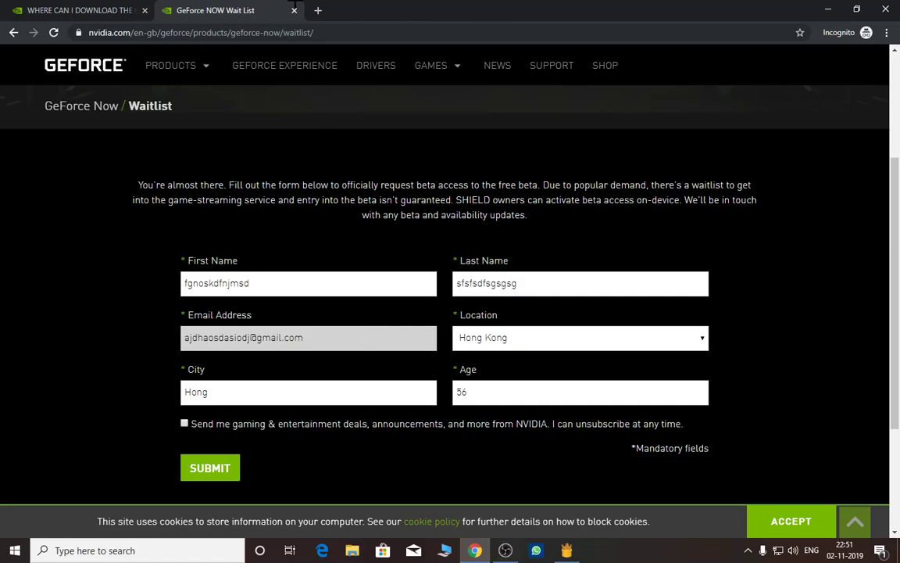
left_click(294, 10)
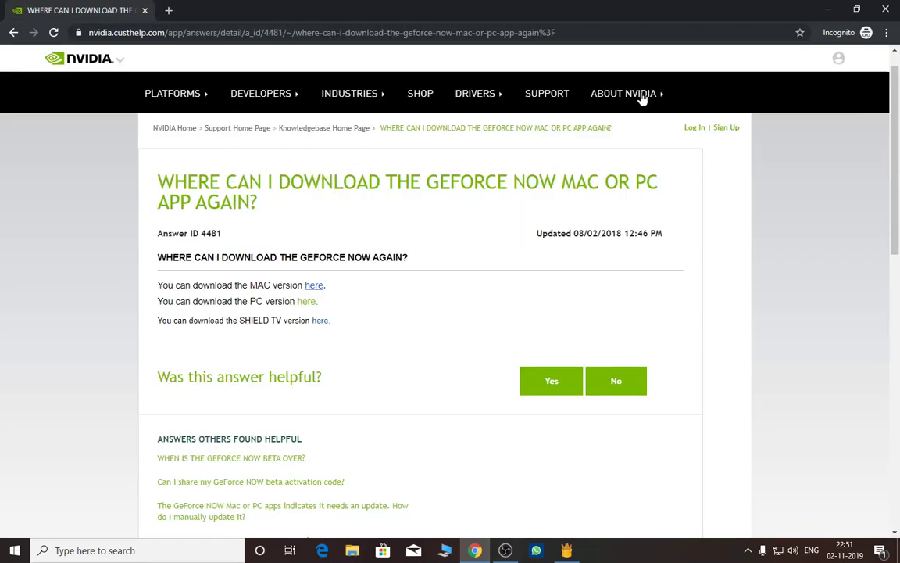
Step: Turn off TunnelBear's Hong Kong tunnel, close it, and launch NVIDIA GeForce NOW
left_click(831, 8)
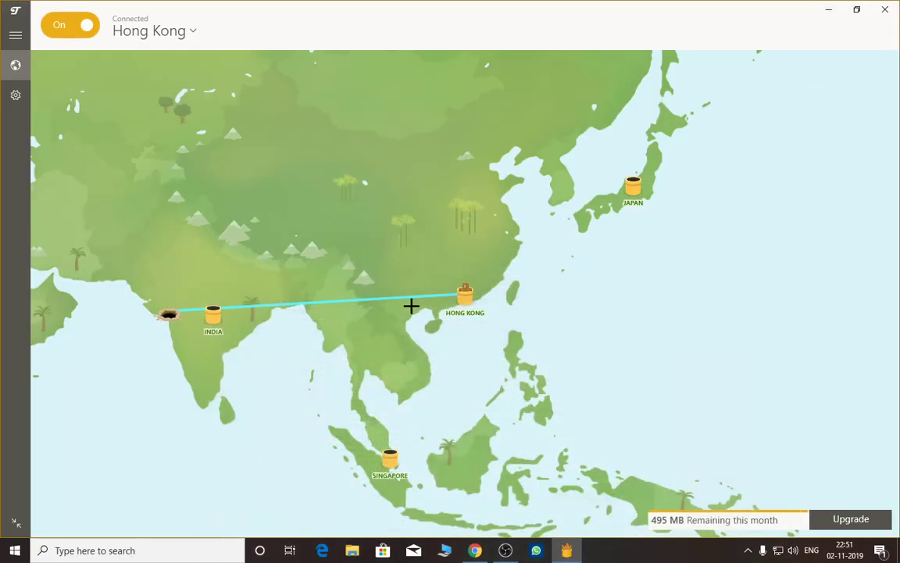
left_click(83, 29)
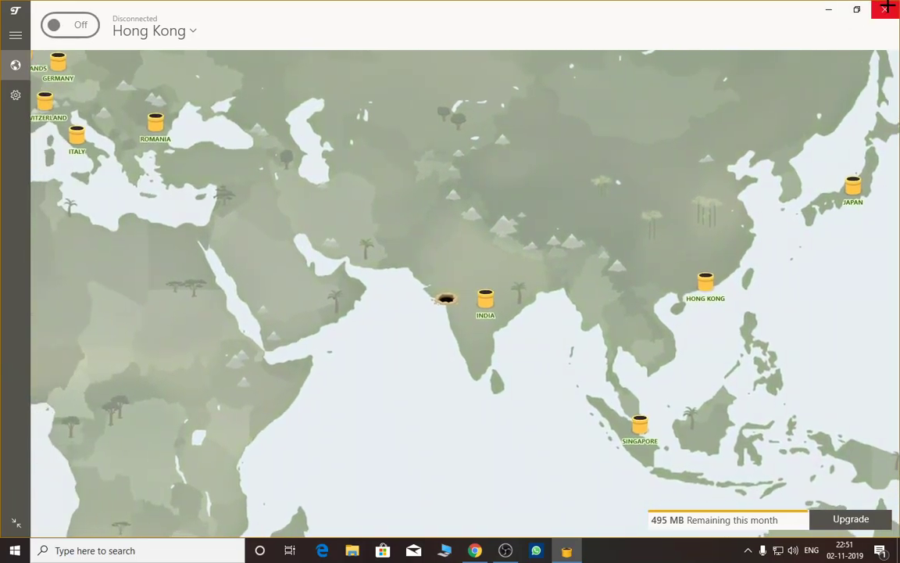
left_click(886, 7)
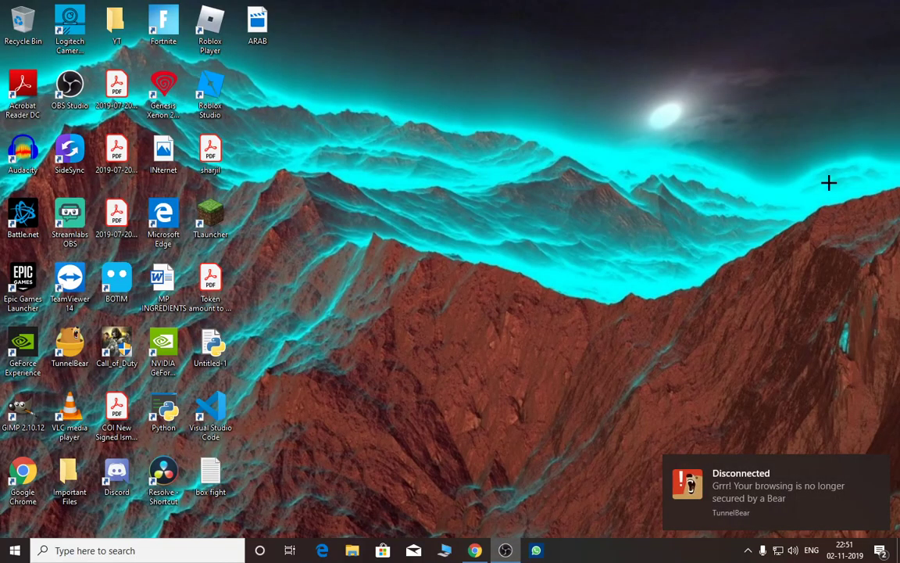
double_click(163, 348)
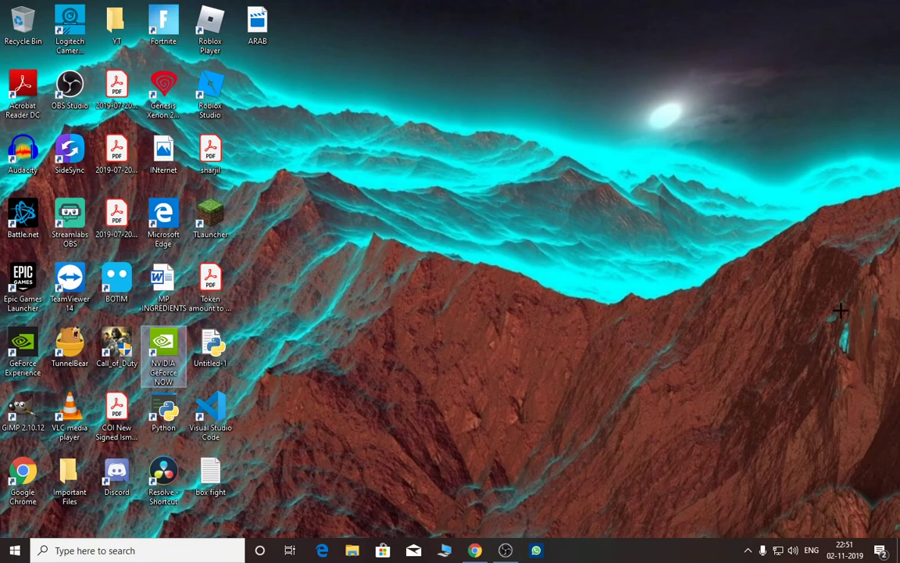
left_click(853, 158)
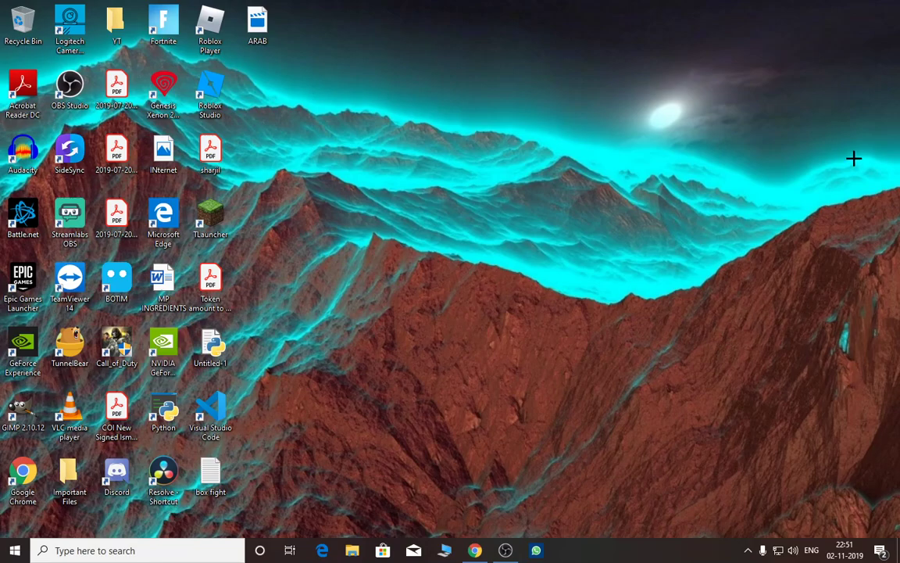
left_click(149, 344)
right_click(149, 343)
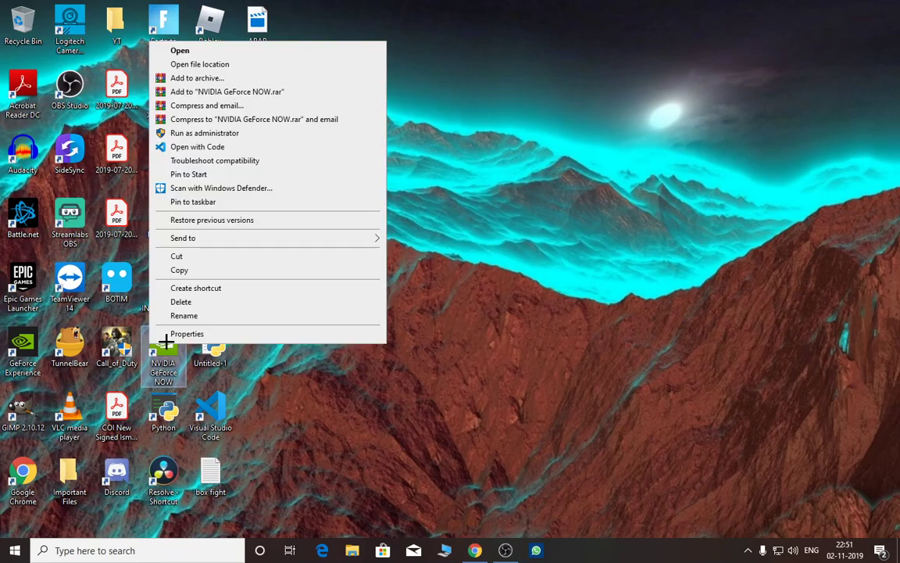
left_click(249, 63)
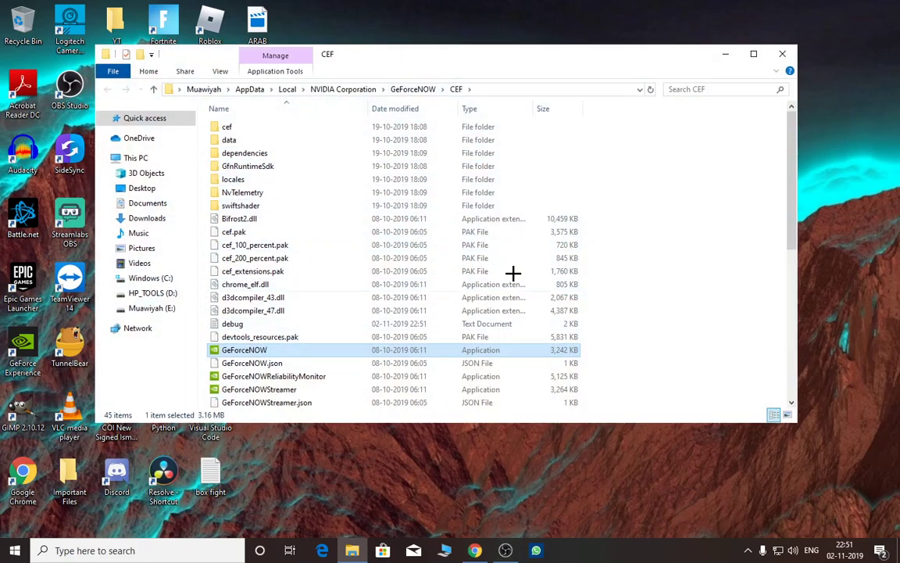
left_click(777, 57)
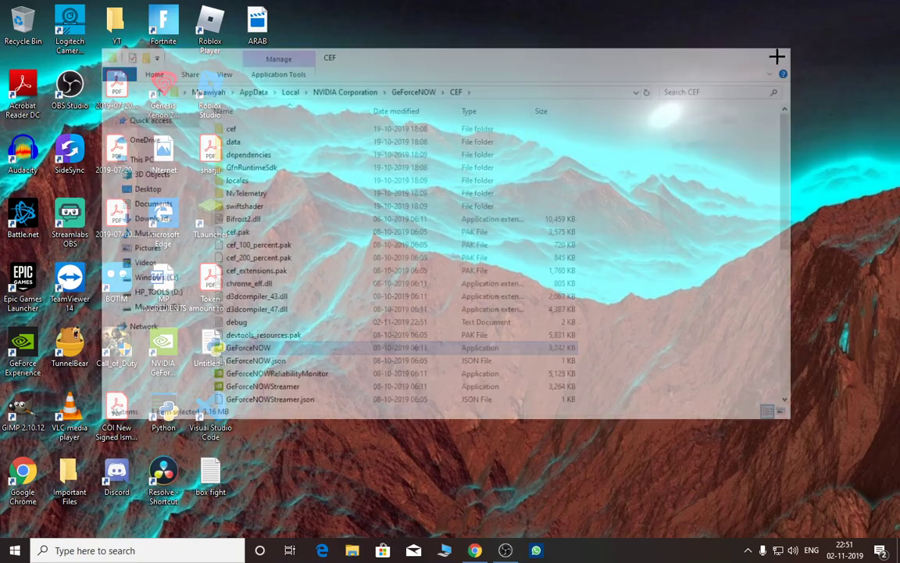
right_click(628, 232)
left_click(691, 265)
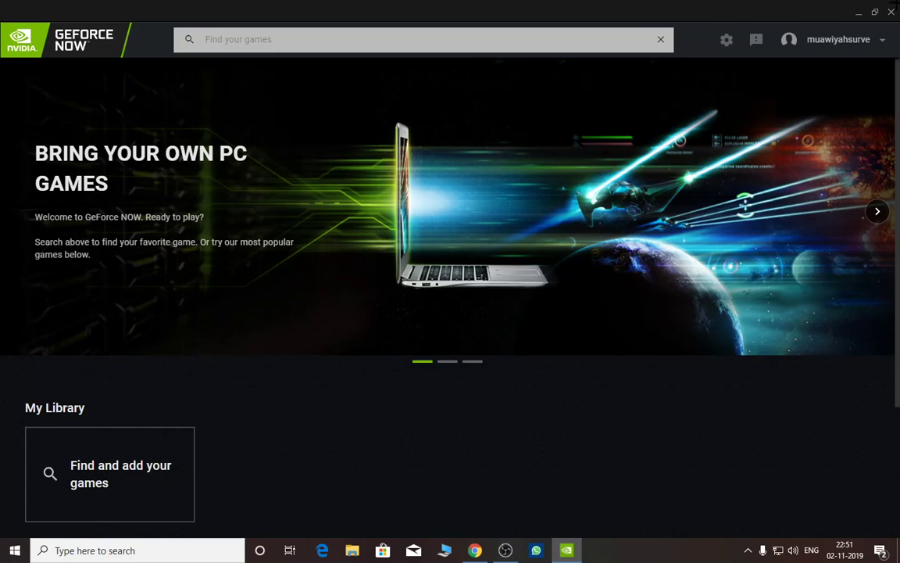
left_click(891, 12)
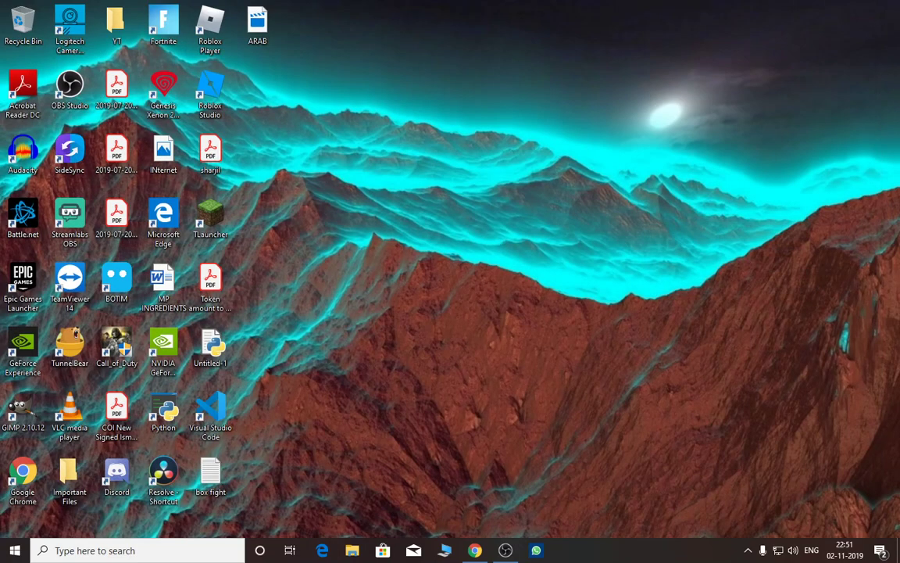